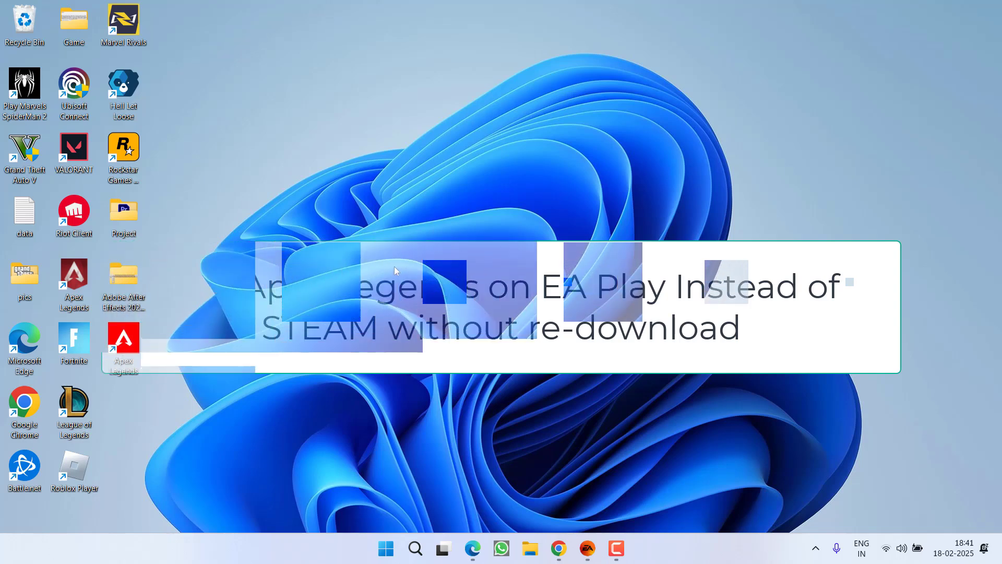
Open Steam and browse the local files of Apex Legends from the game library.
key("super")
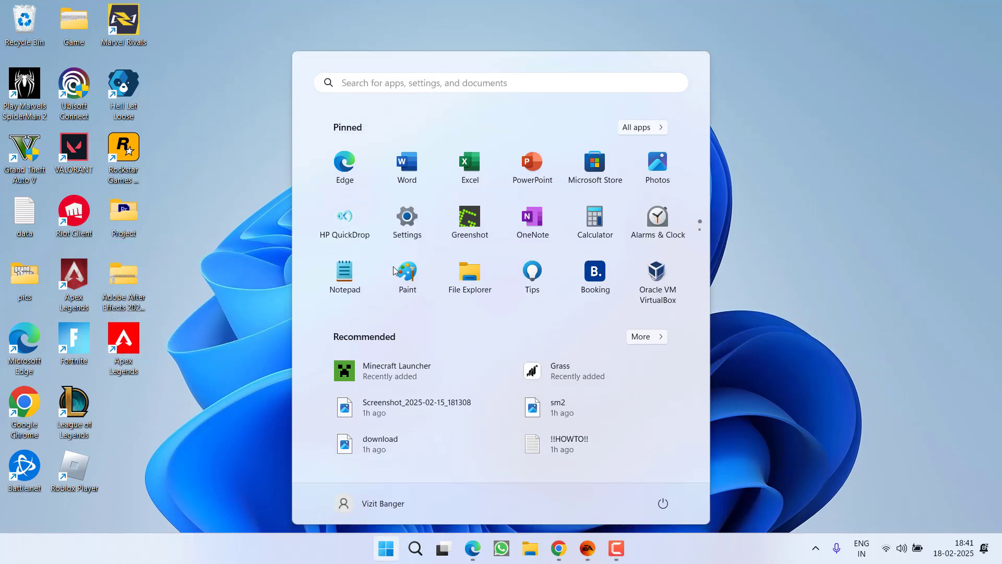
type("steam")
key("Return")
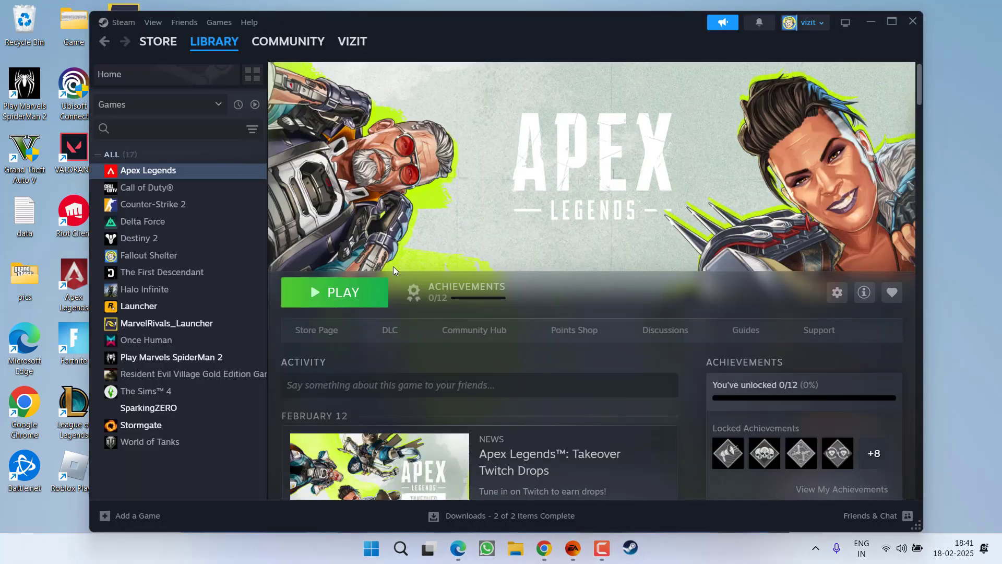
right_click(147, 170)
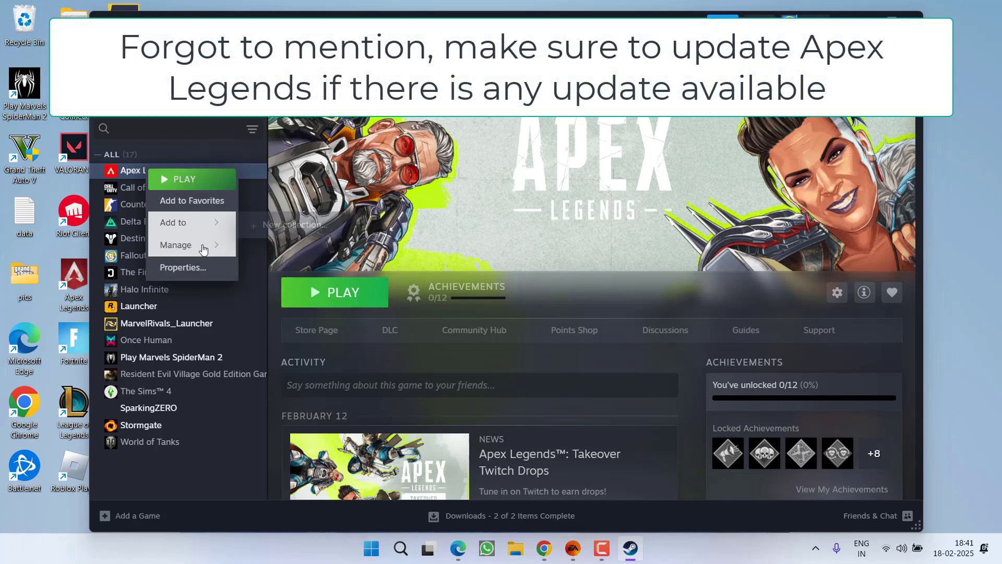
mouse_move(203, 250)
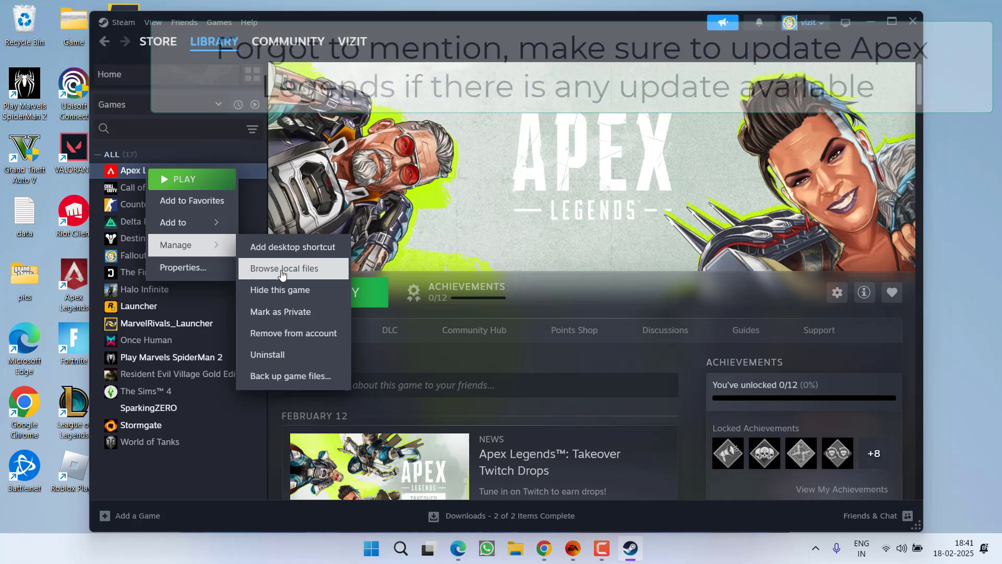
left_click(315, 276)
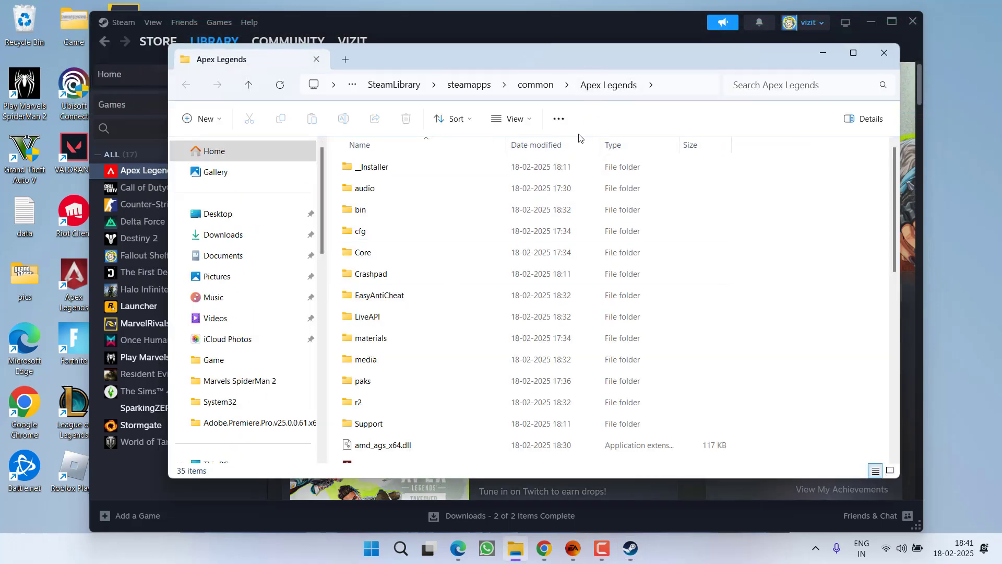
Go up to the common folder and copy the Apex Legends game folder.
left_click(541, 86)
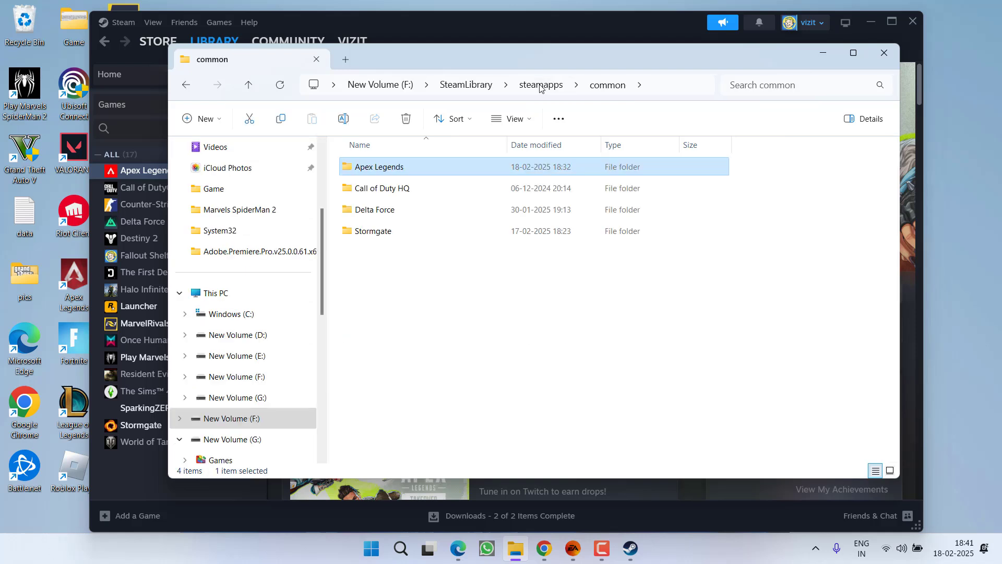
right_click(378, 168)
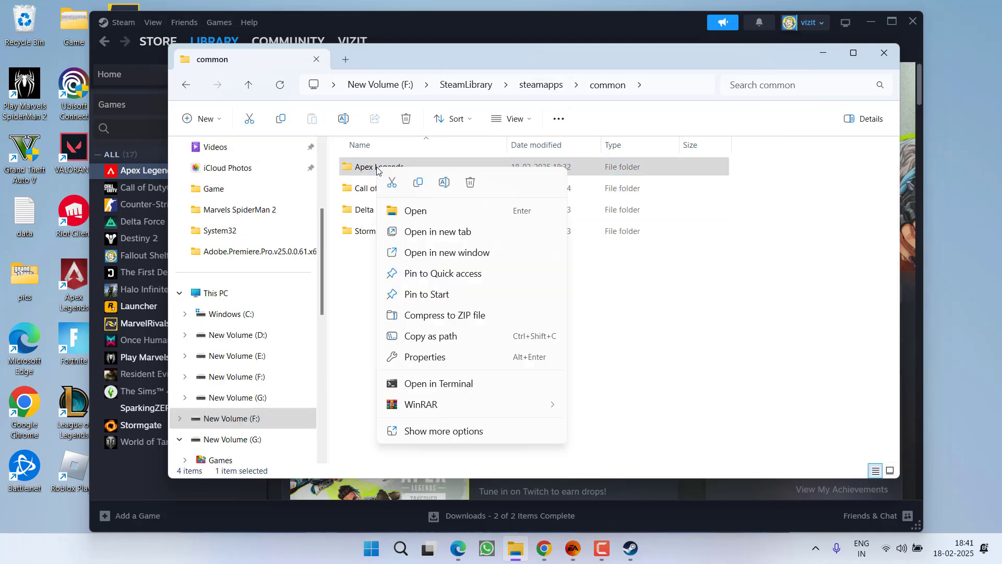
left_click(417, 182)
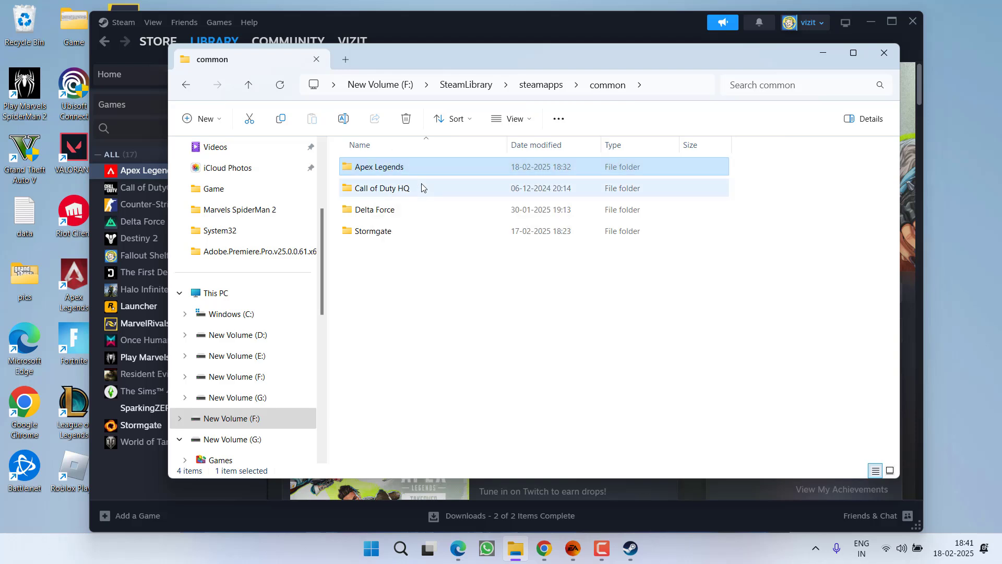
left_click(429, 376)
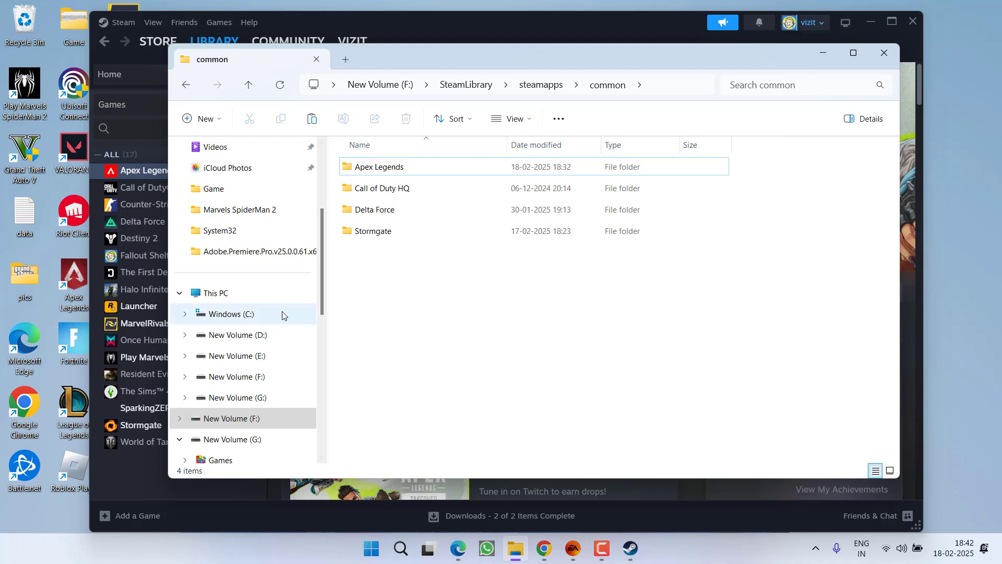
Open the Apex Legends folder inside EA Games on New Volume (F:) and look through its contents.
left_click(223, 292)
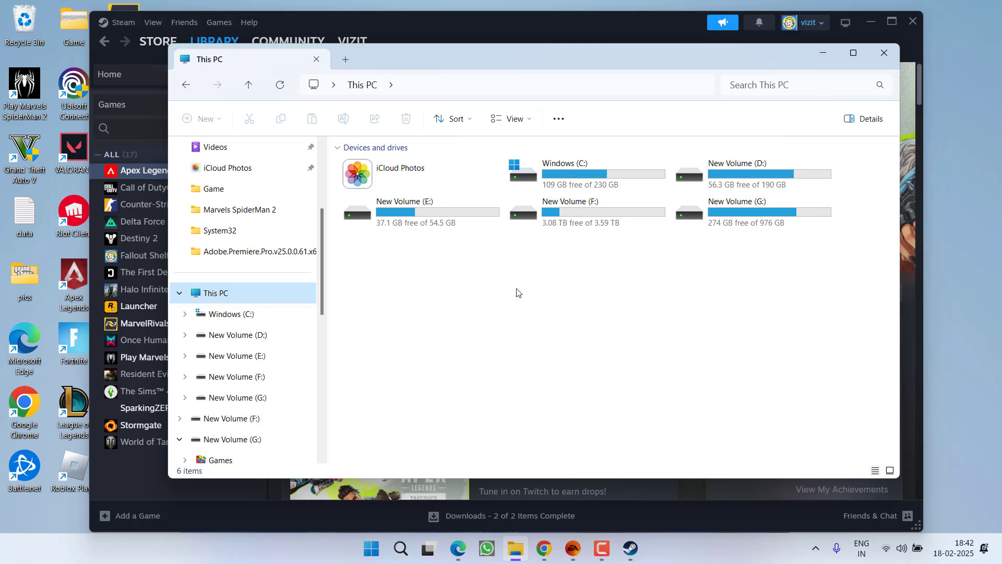
left_click(571, 294)
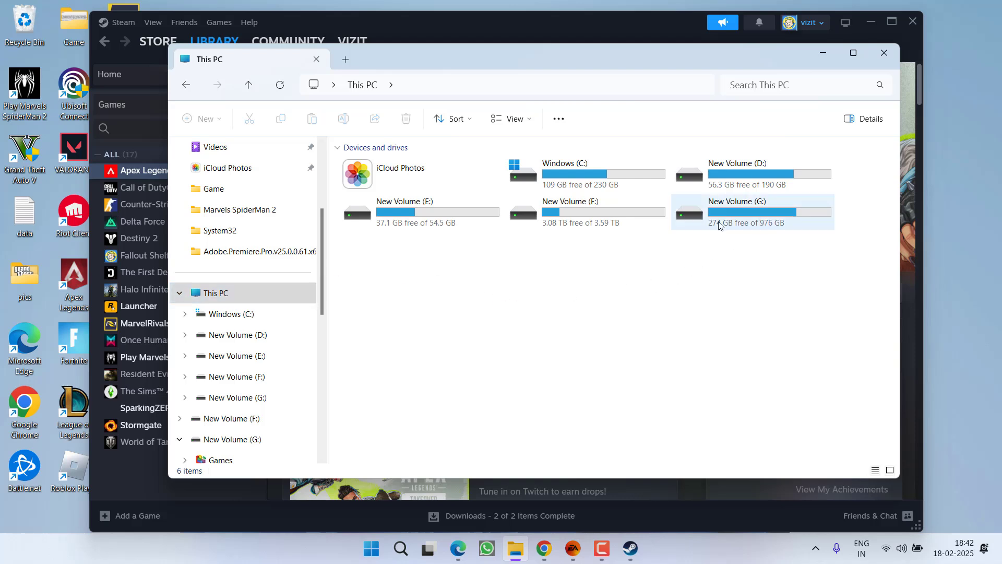
double_click(600, 213)
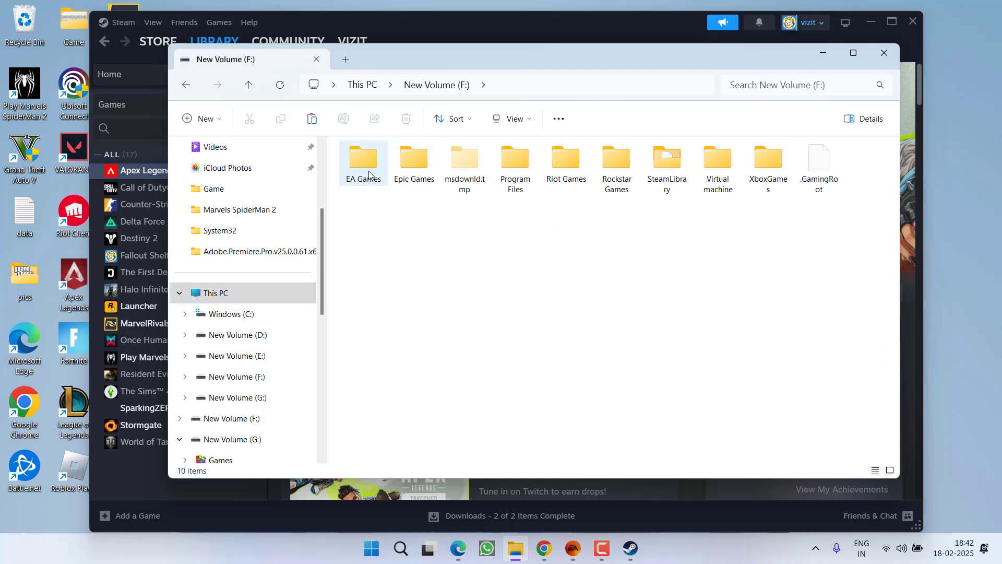
double_click(366, 166)
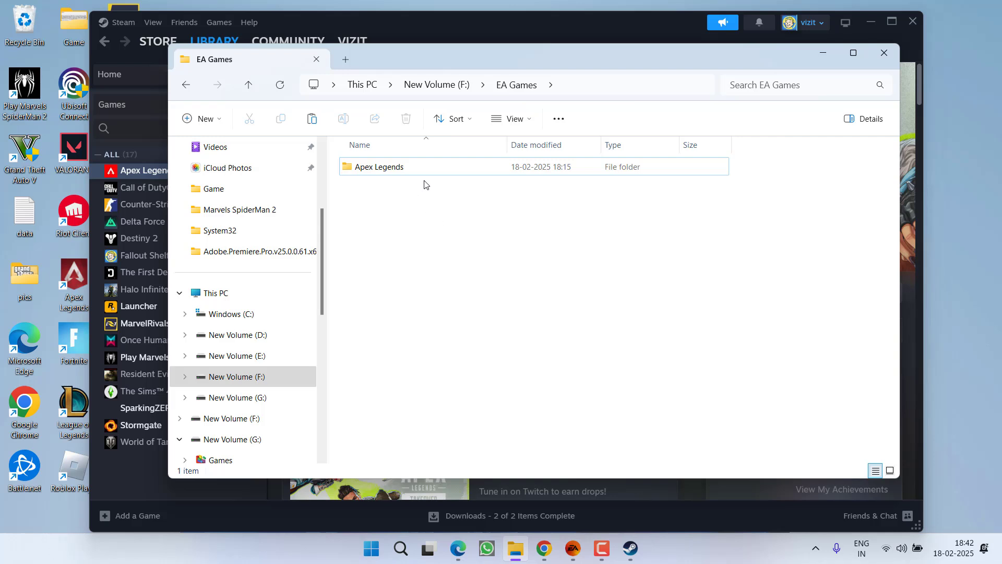
double_click(366, 168)
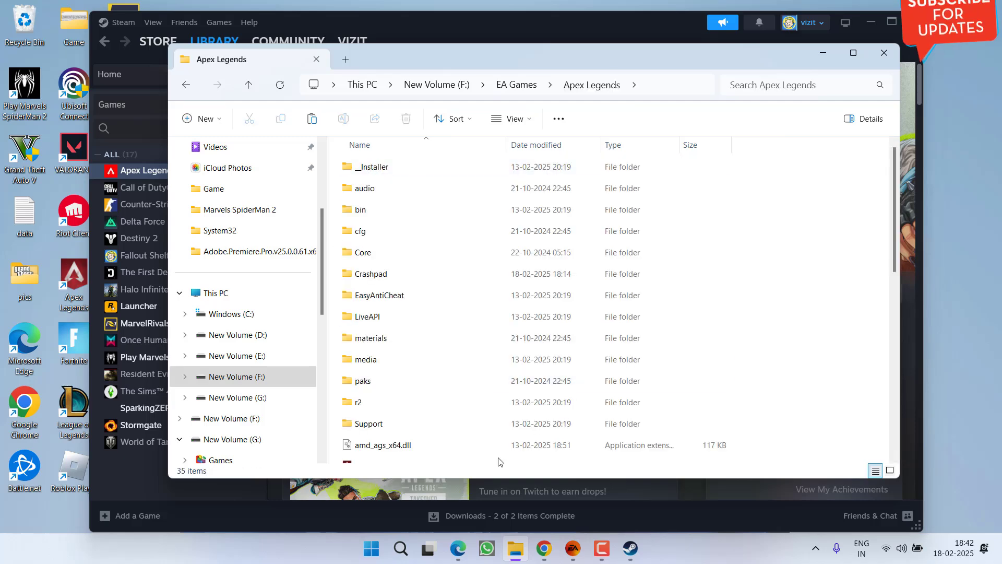
scroll(400, 313, "down", 7)
scroll(401, 336, "up", 7)
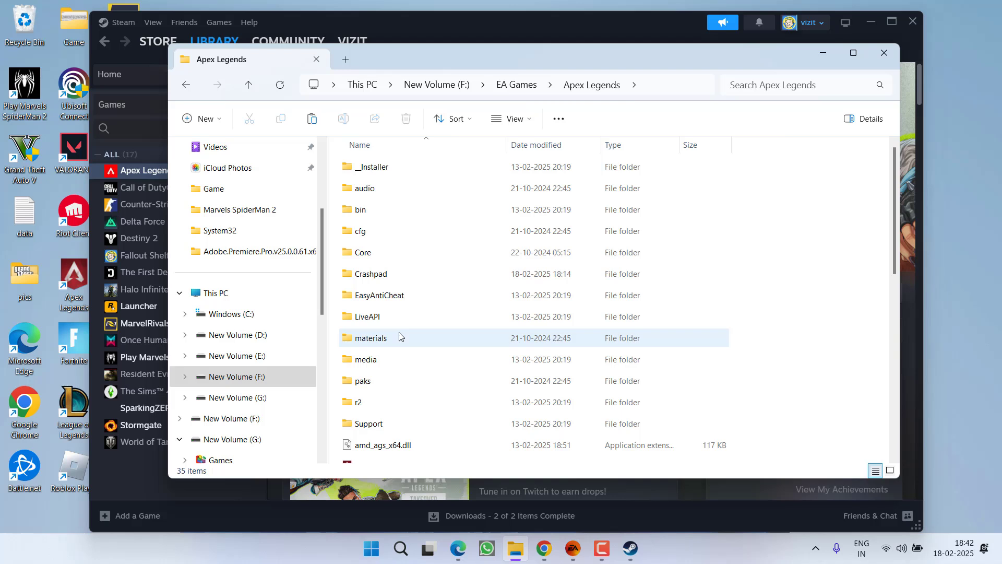
Delete the Crashpad and EasyAntiCheat folders plus InstallScript.vdf, r5apex and r5apexdata.bin from the EA Games copy of Apex Legends.
left_click(398, 275)
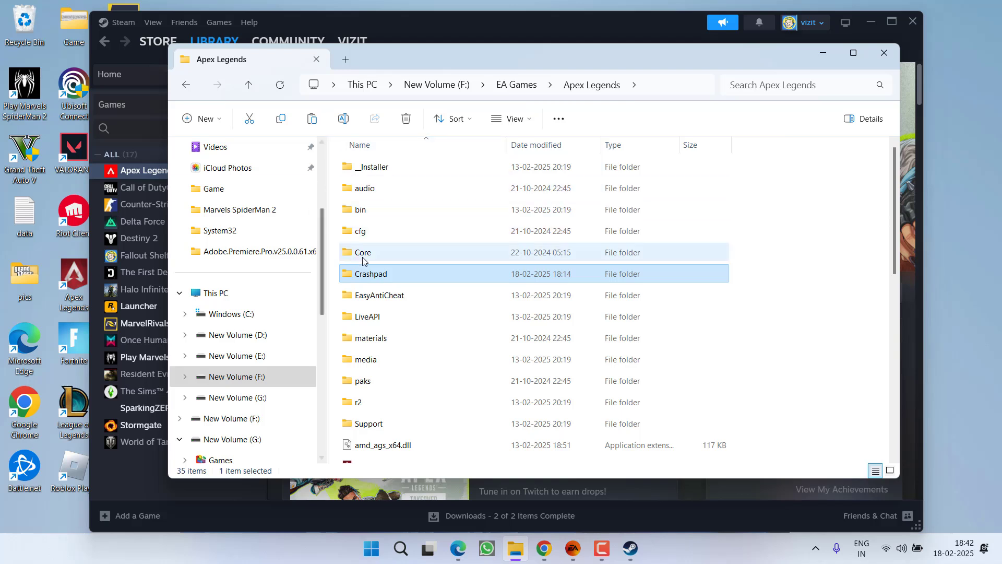
left_click(394, 295, "ctrl")
scroll(423, 355, "down", 4)
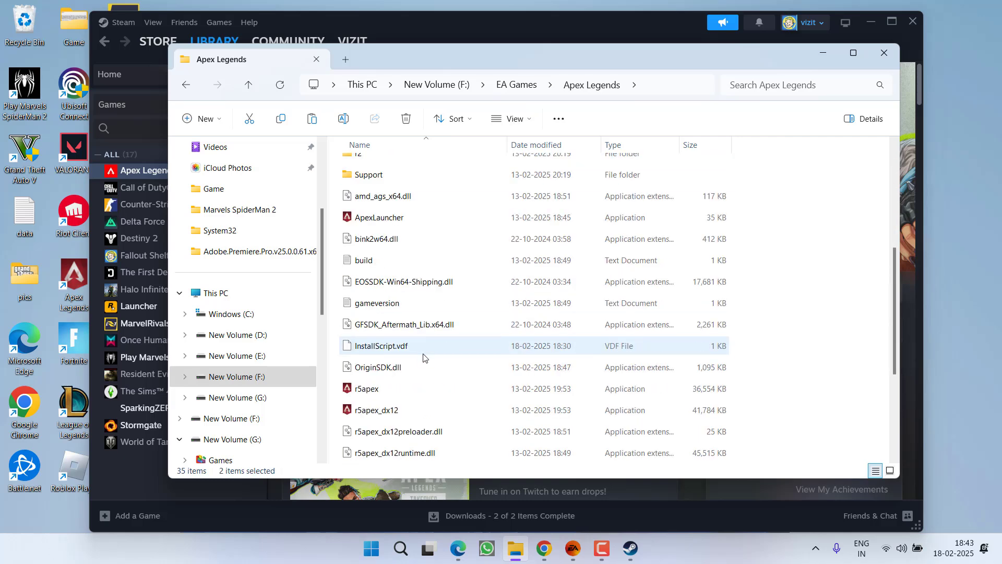
left_click(420, 352, "ctrl")
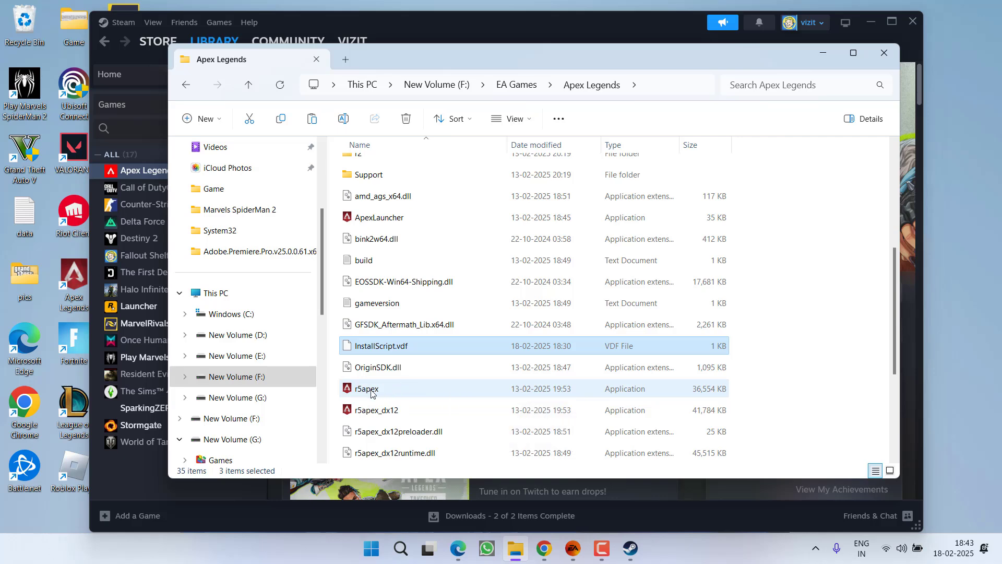
left_click(430, 389, "ctrl")
scroll(507, 338, "down", 2)
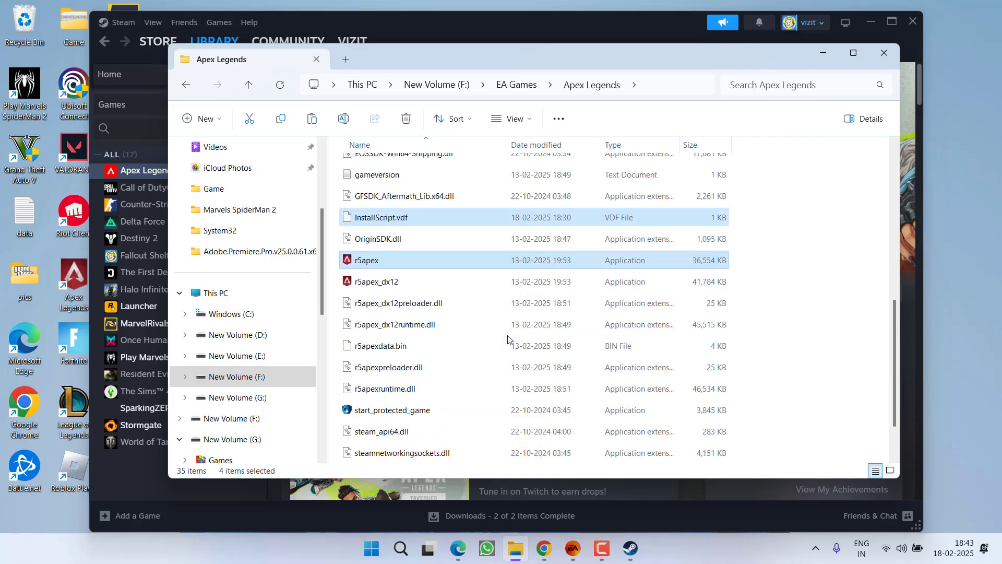
scroll(507, 339, "down", 1)
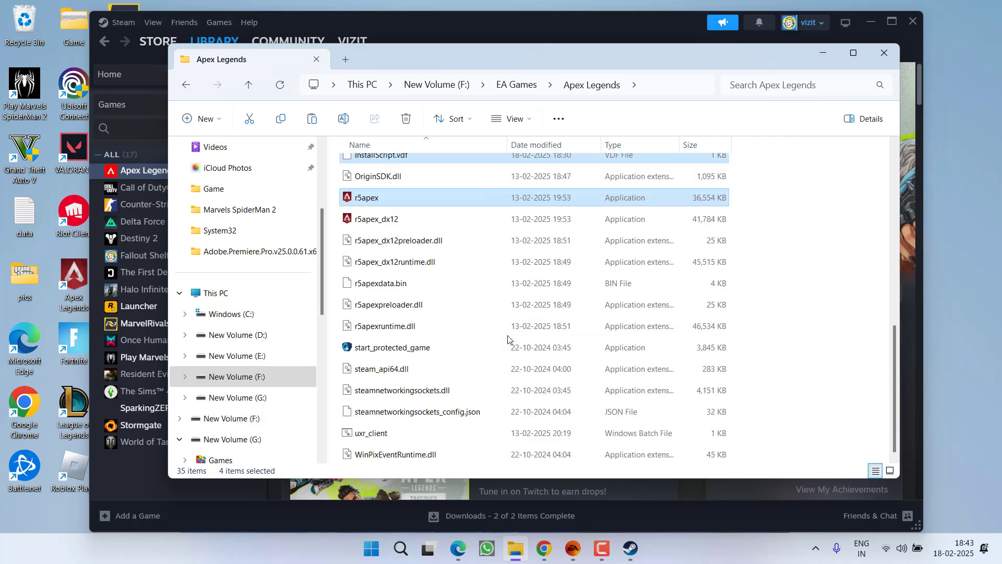
left_click(396, 284, "ctrl")
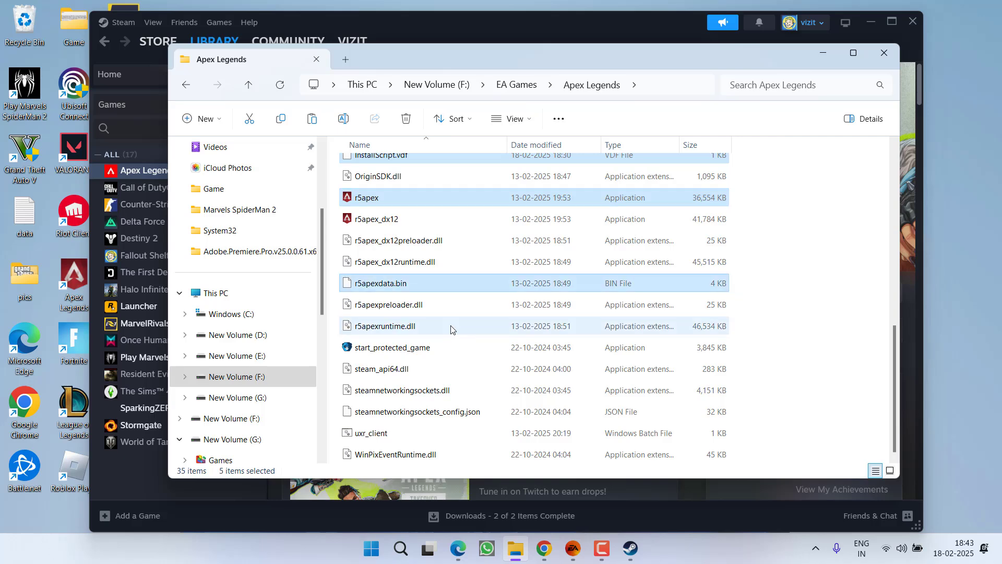
scroll(454, 321, "up", 2)
scroll(421, 342, "up", 4)
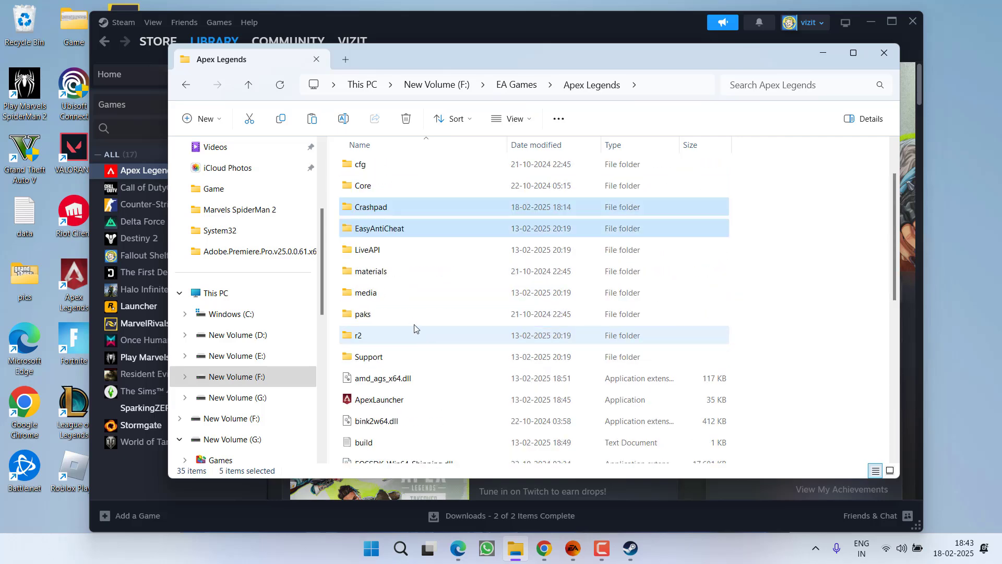
right_click(420, 207)
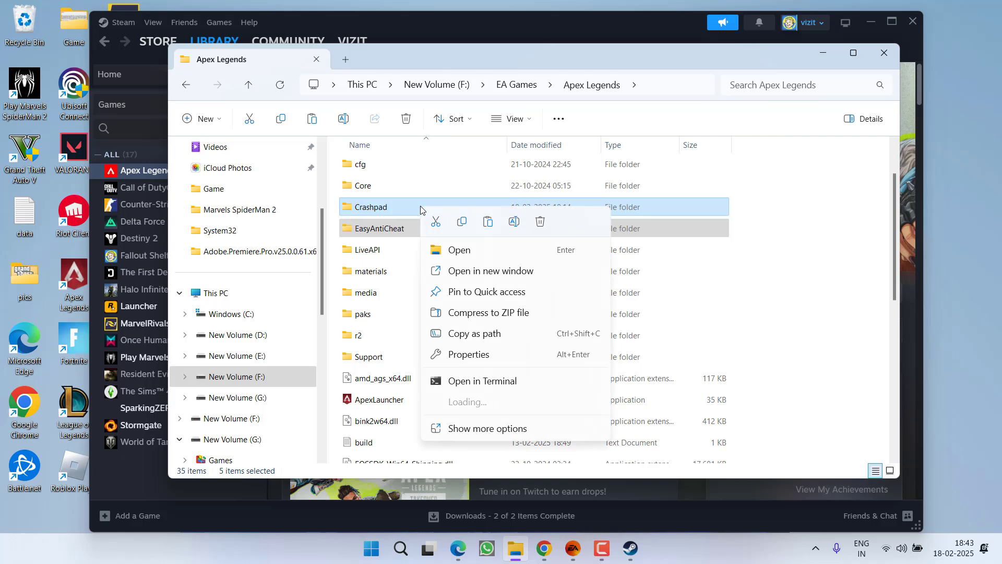
left_click(539, 222)
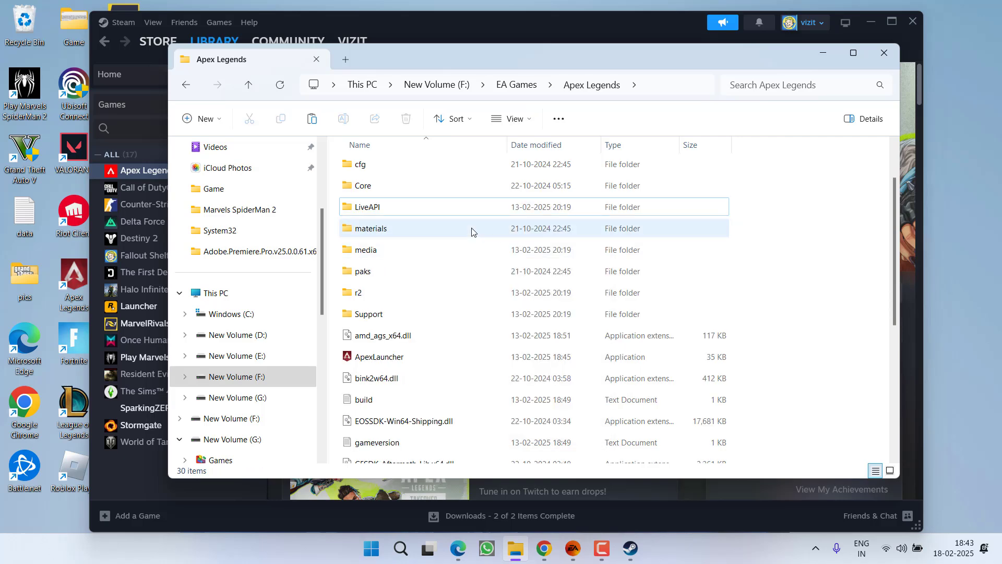
scroll(455, 306, "up", 5)
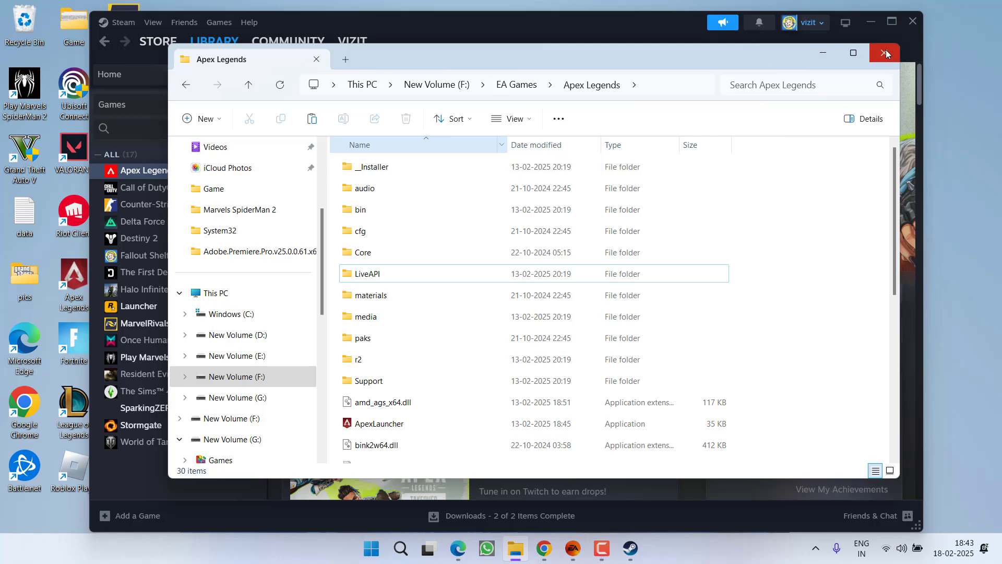
Minimize File Explorer, close the Steam window and switch to the EA app.
left_click(817, 52)
left_click(911, 21)
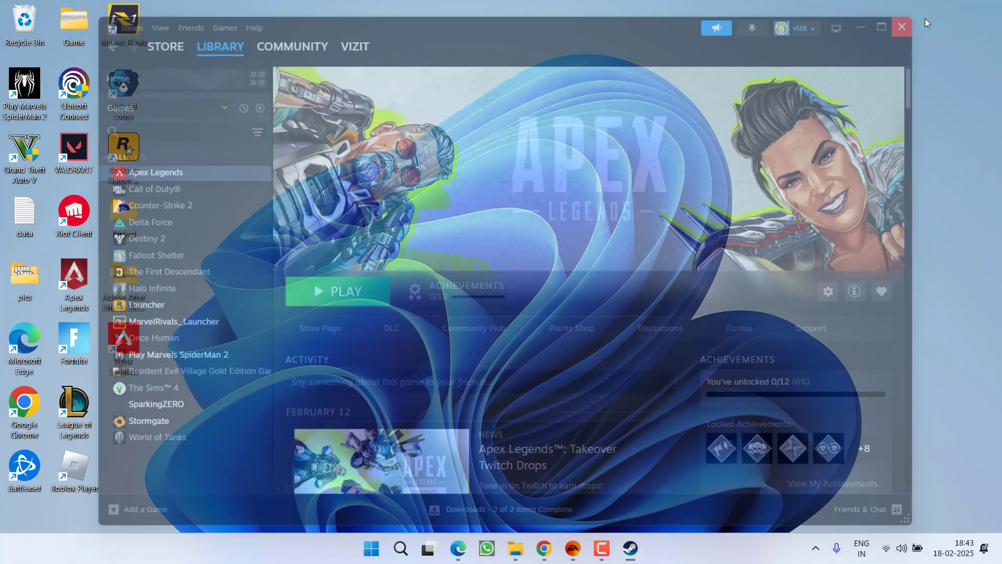
left_click(583, 547)
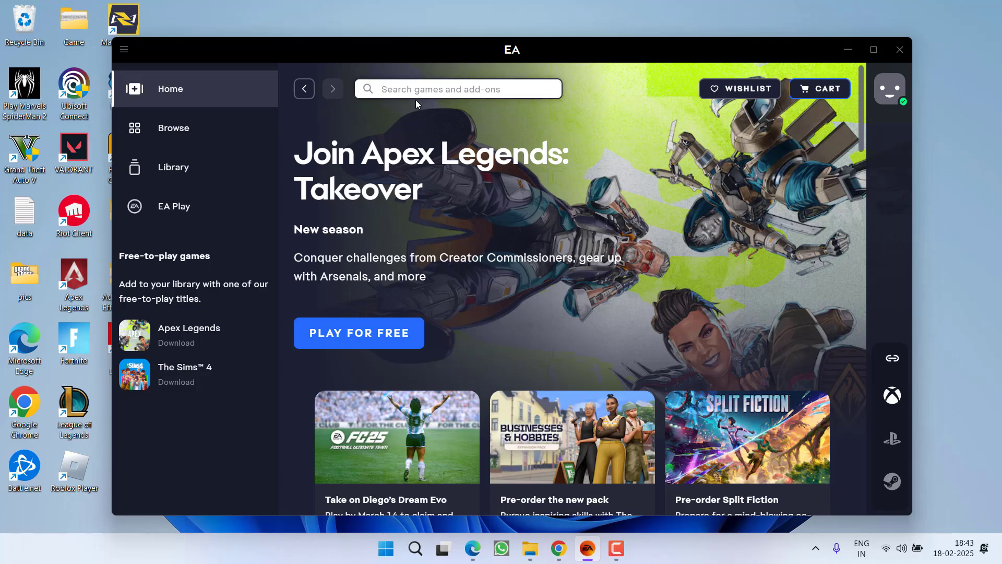
Search for "apex legends", open the Apex Legends page and bring up its download options.
type("apex legends")
key("Return")
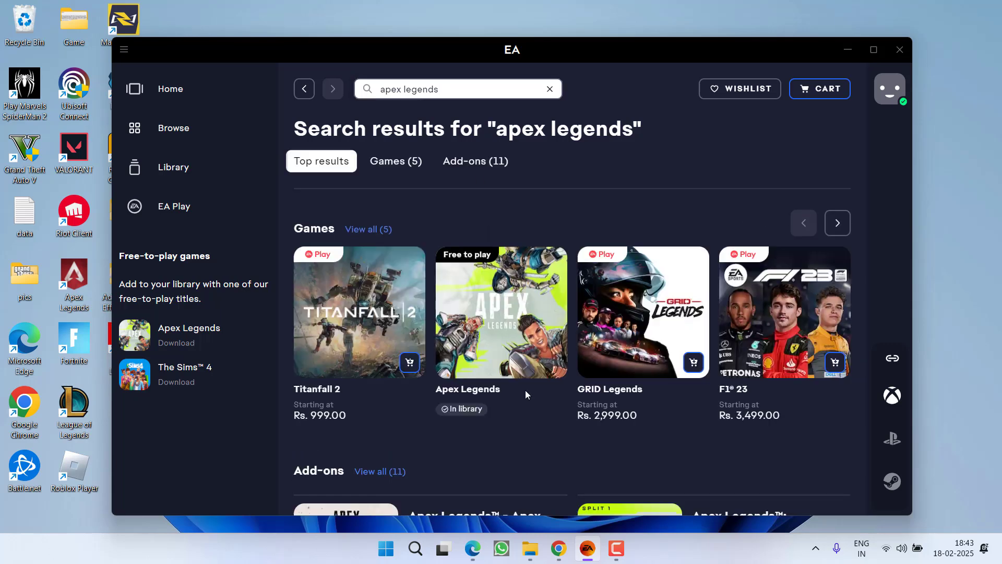
left_click(498, 343)
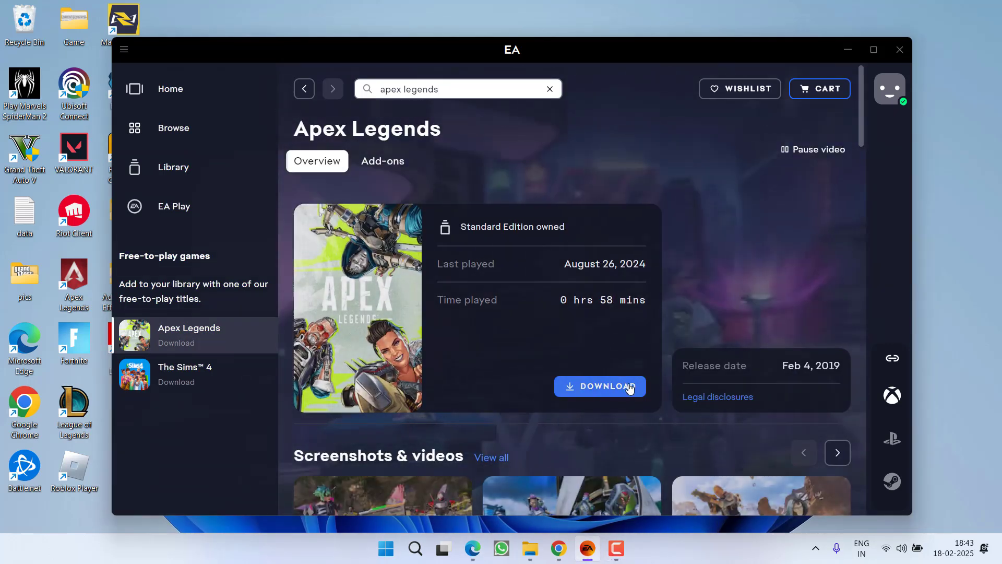
left_click(601, 387)
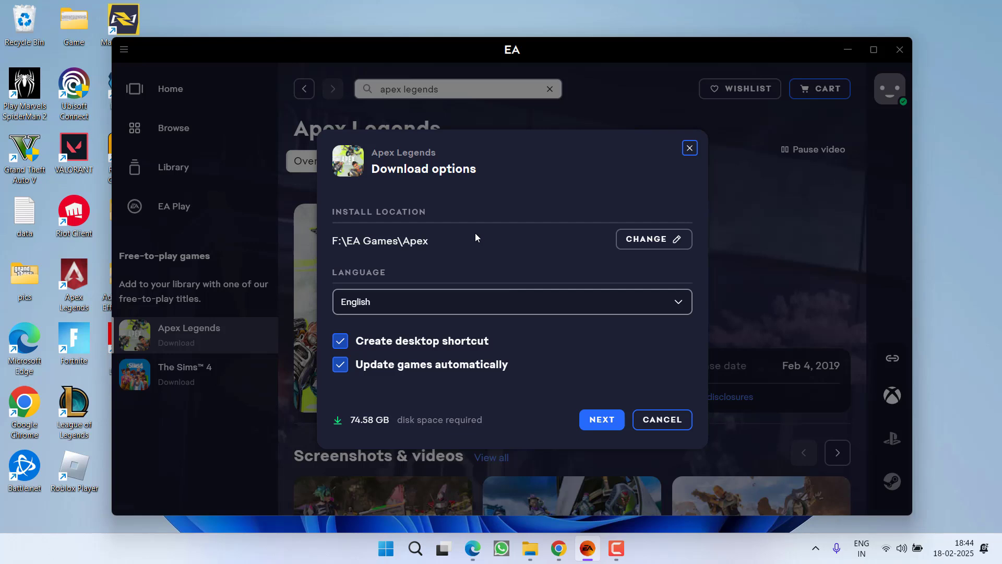
Browse for a different Apex Legends install location and select the EA Games folder on New Volume (F:).
left_click(629, 238)
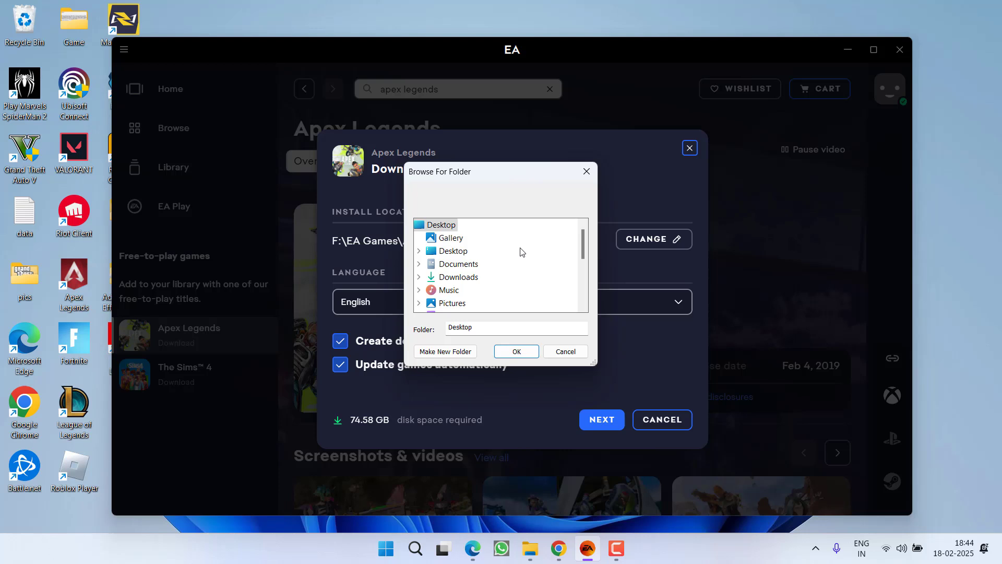
scroll(527, 274, "down", 1)
scroll(527, 274, "down", 2)
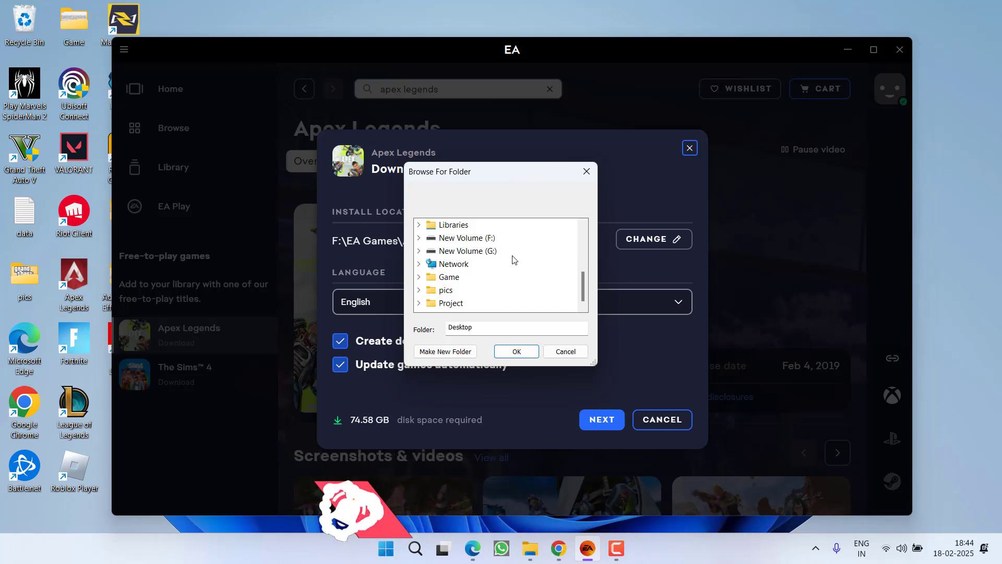
left_click(460, 238)
left_click(470, 240)
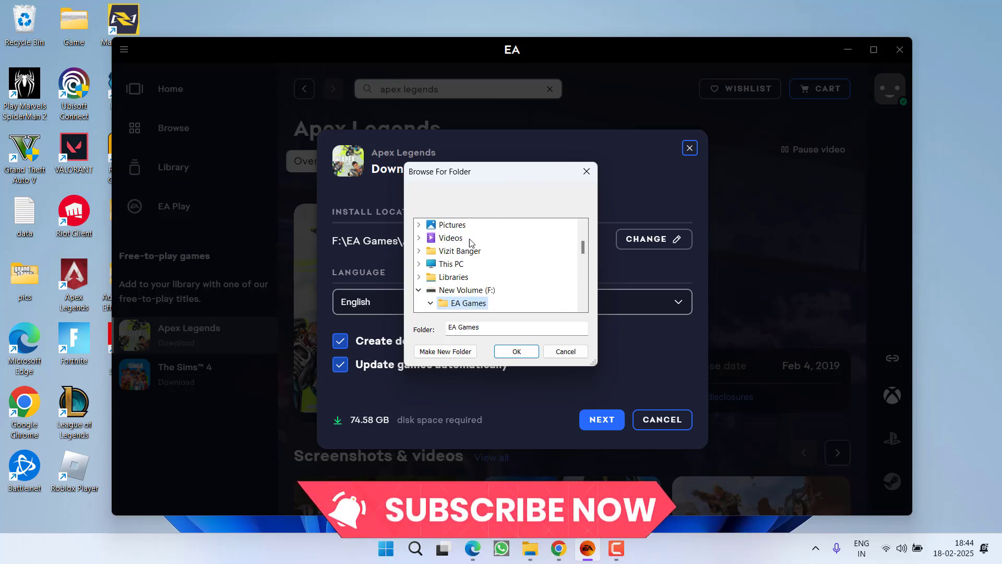
scroll(489, 271, "down", 1)
scroll(489, 271, "down", 1)
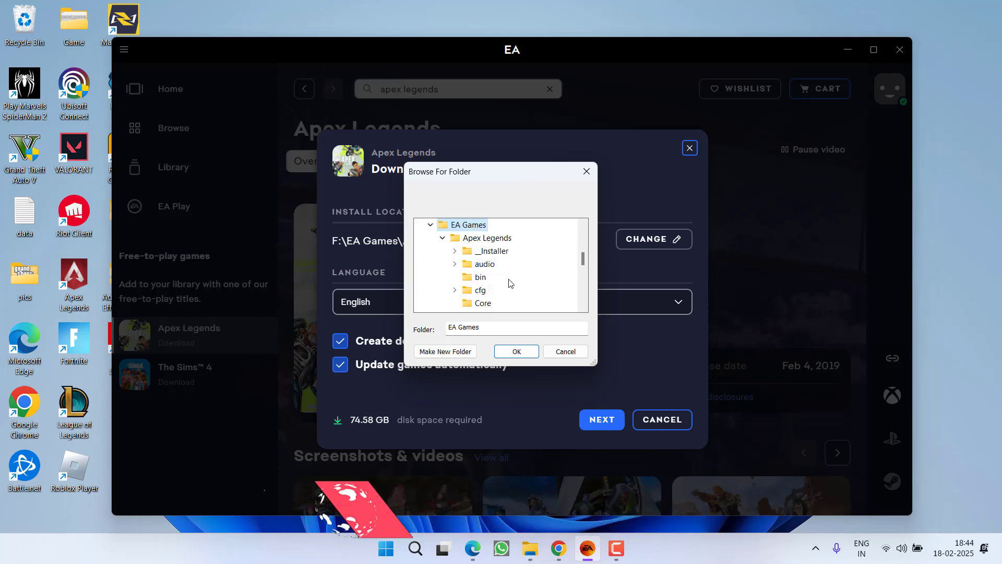
scroll(453, 289, "up", 2)
scroll(506, 284, "down", 1)
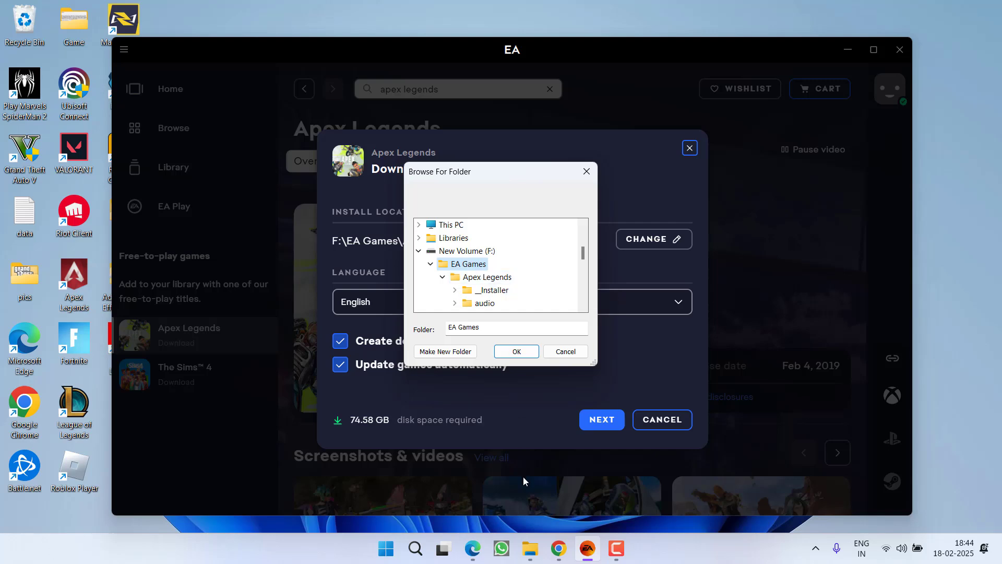
Switch to File Explorer and check where the Apex Legends folder sits inside EA Games on New Volume (F:), then minimize it.
left_click(529, 548)
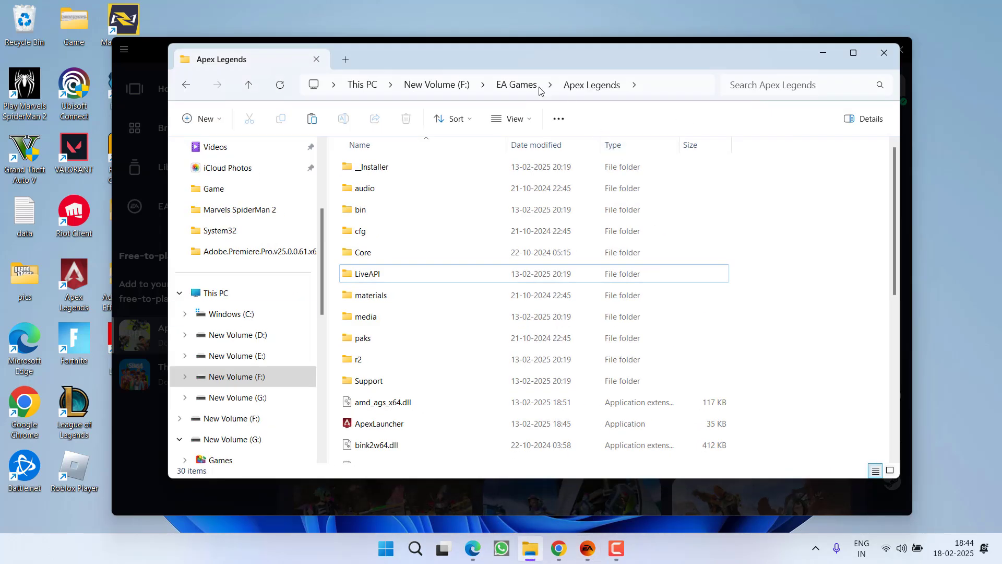
left_click(358, 84)
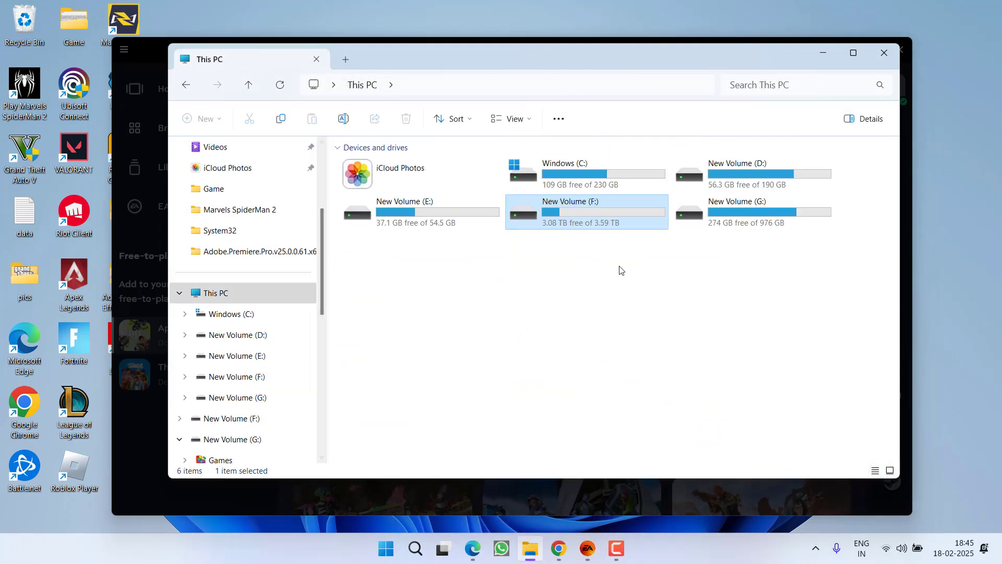
double_click(572, 220)
double_click(380, 172)
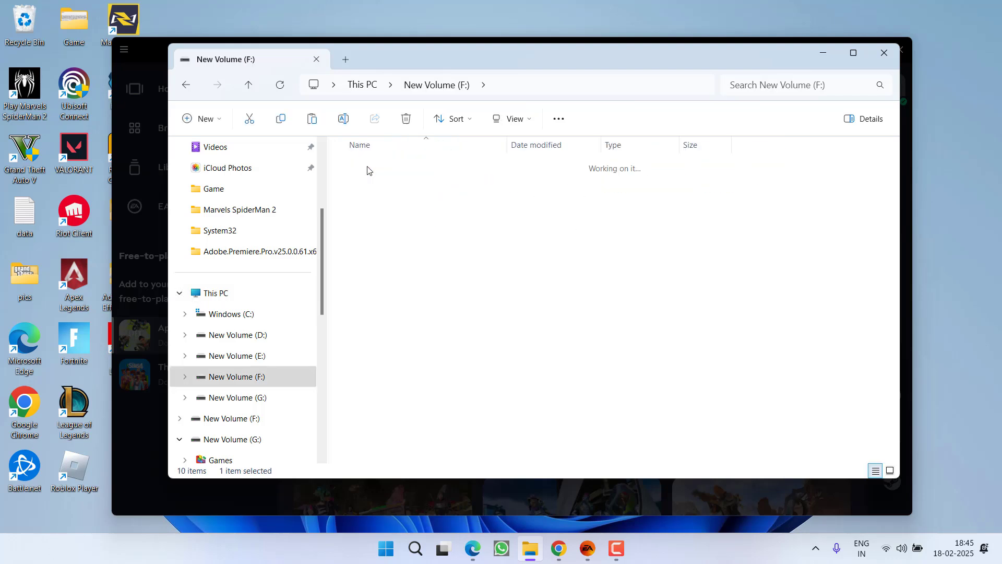
left_click(373, 174)
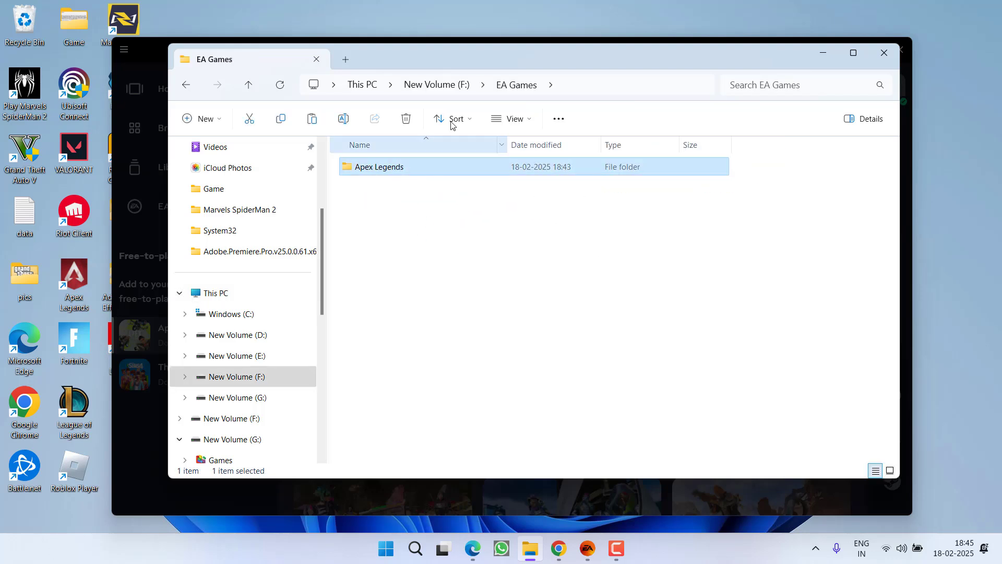
left_click(430, 85)
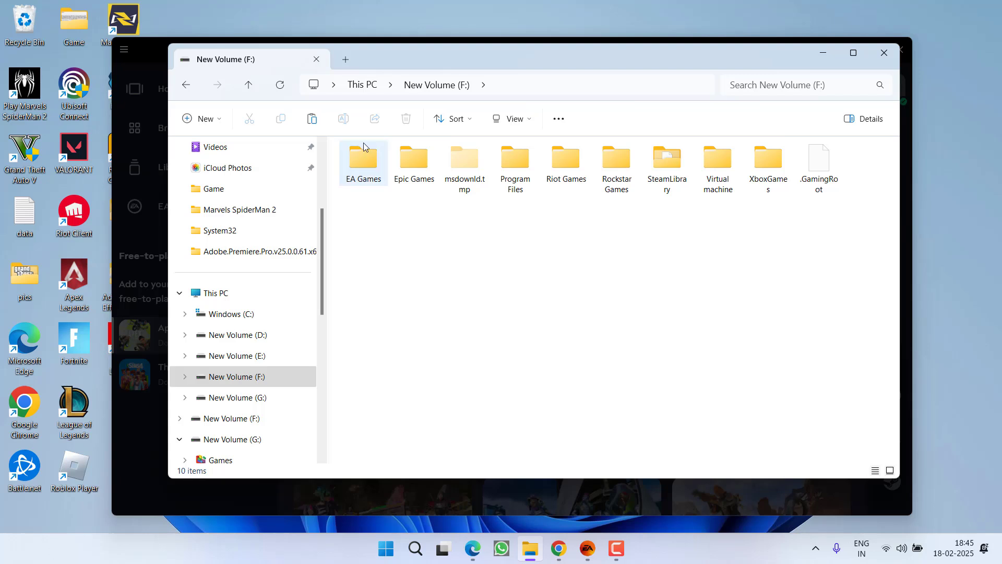
left_click(823, 54)
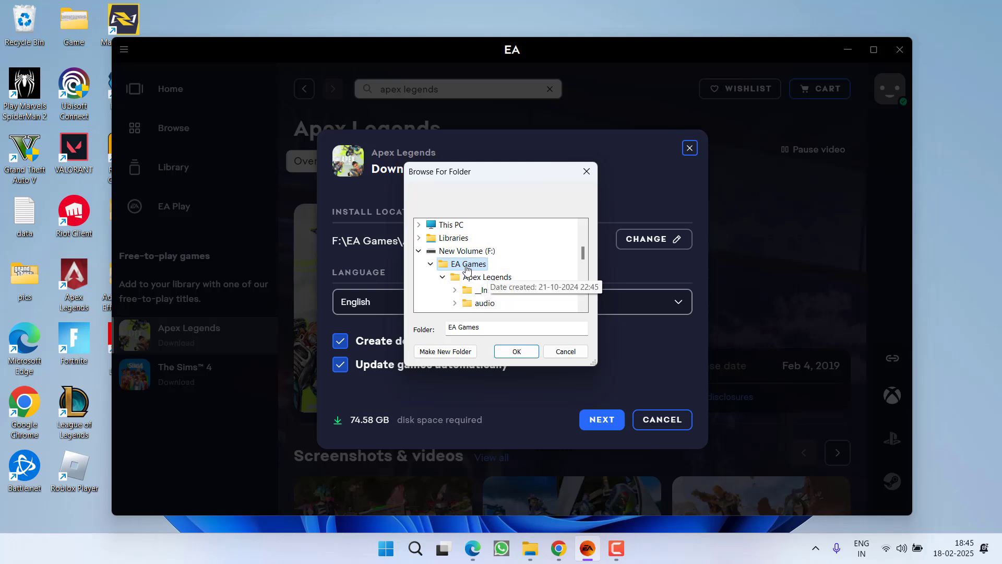
Confirm EA Games as the install location and turn off Create desktop shortcut and Update games automatically.
left_click(513, 352)
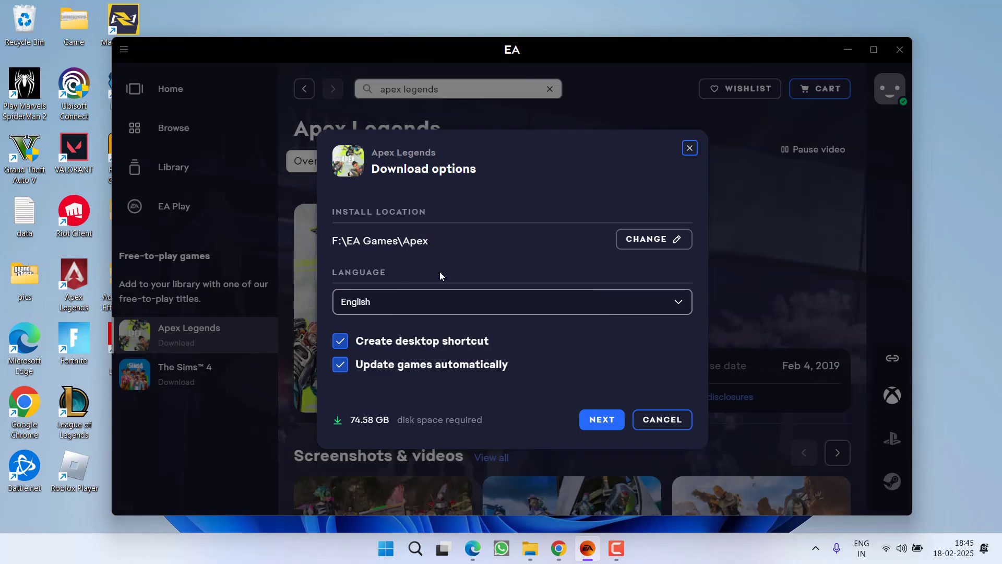
left_click(341, 343)
left_click(340, 364)
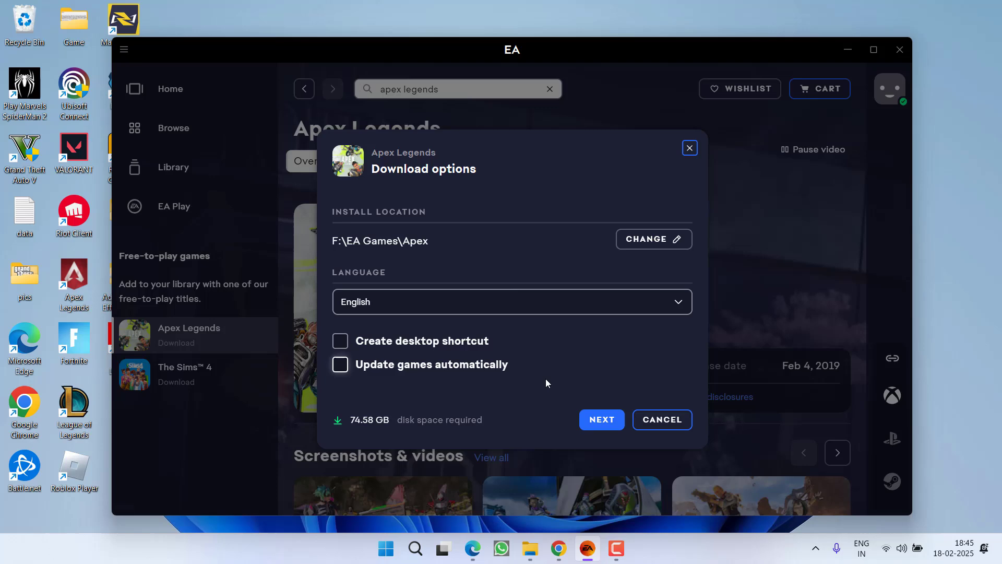
Accept the terms of play to start the Apex Legends download, and exit the EA app completely.
left_click(599, 422)
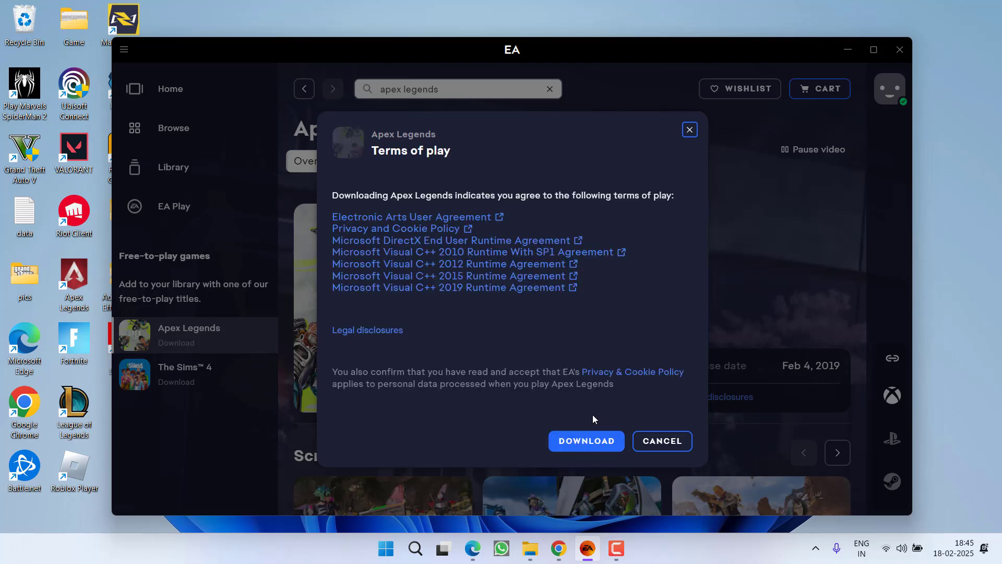
left_click(574, 441)
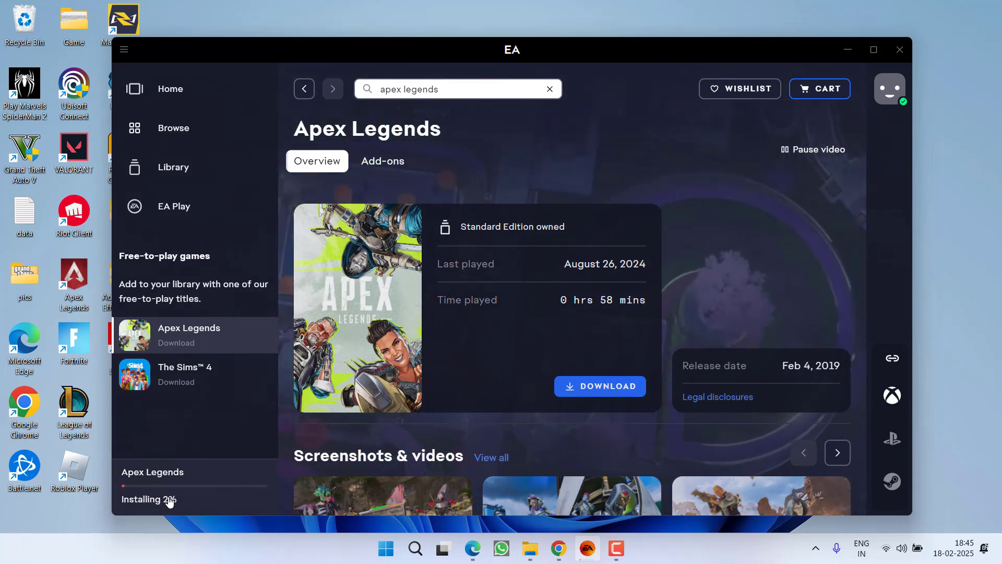
left_click(124, 49)
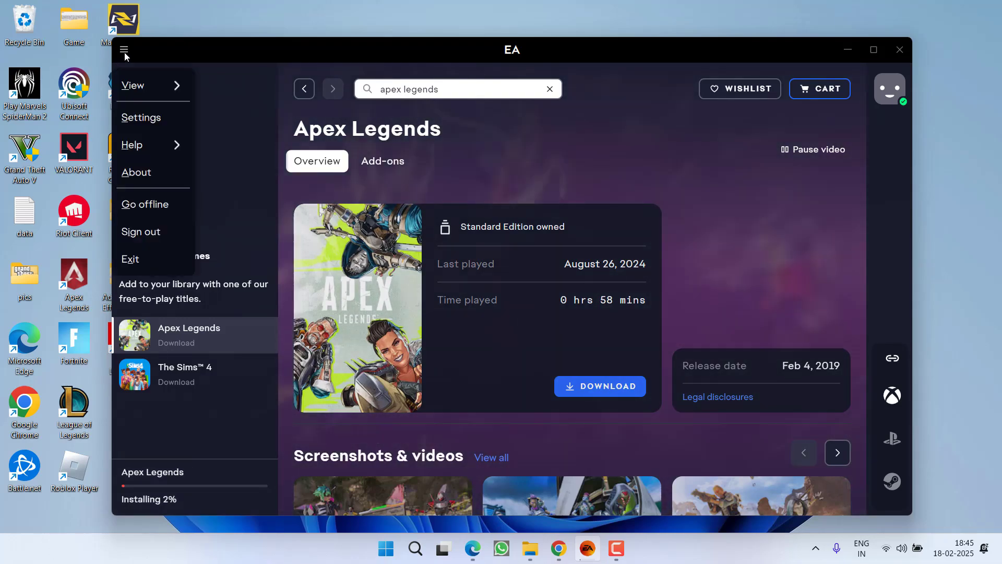
left_click(131, 259)
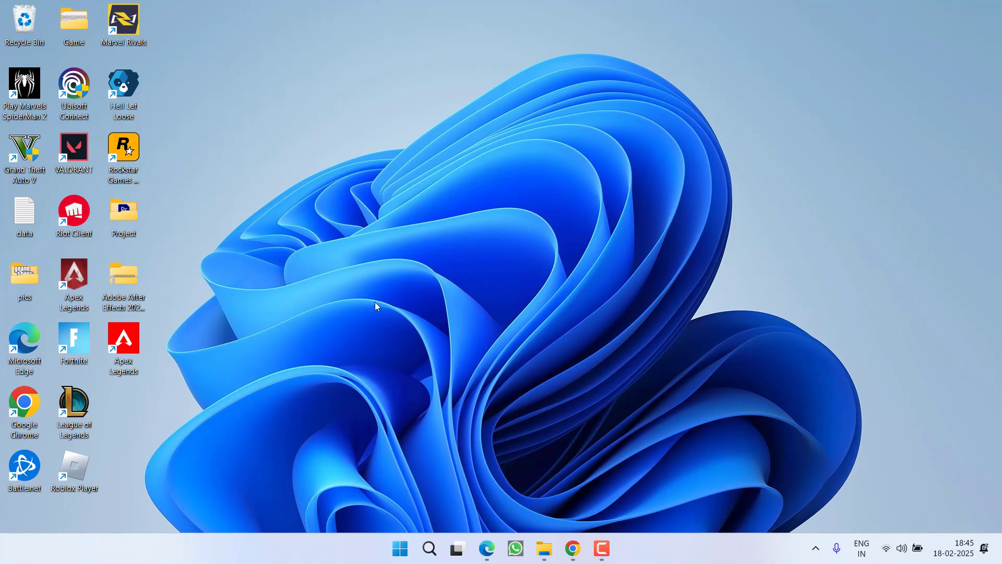
Open EA Games on New Volume (F:) in File Explorer and permanently delete the Apex folder.
key("super+e")
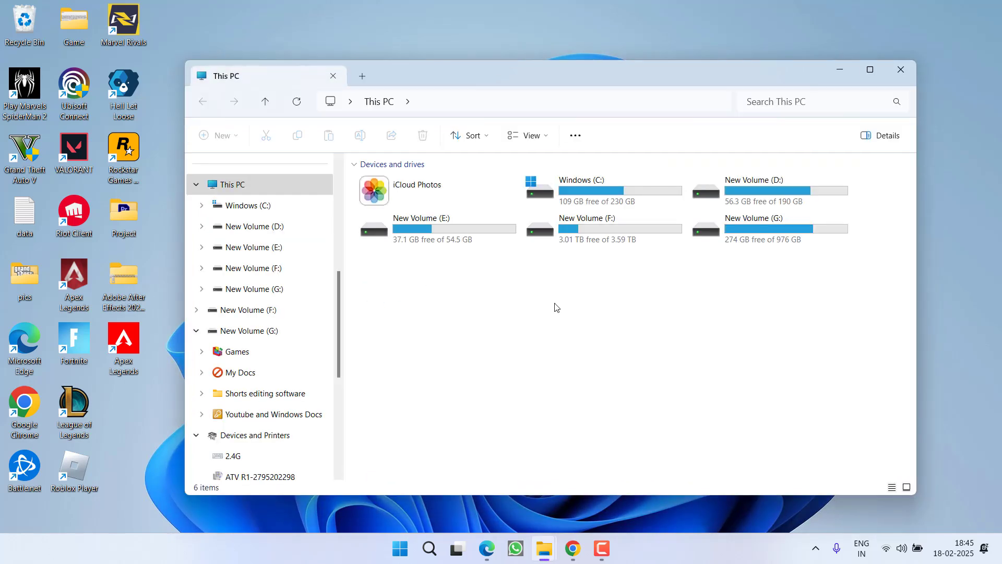
double_click(587, 238)
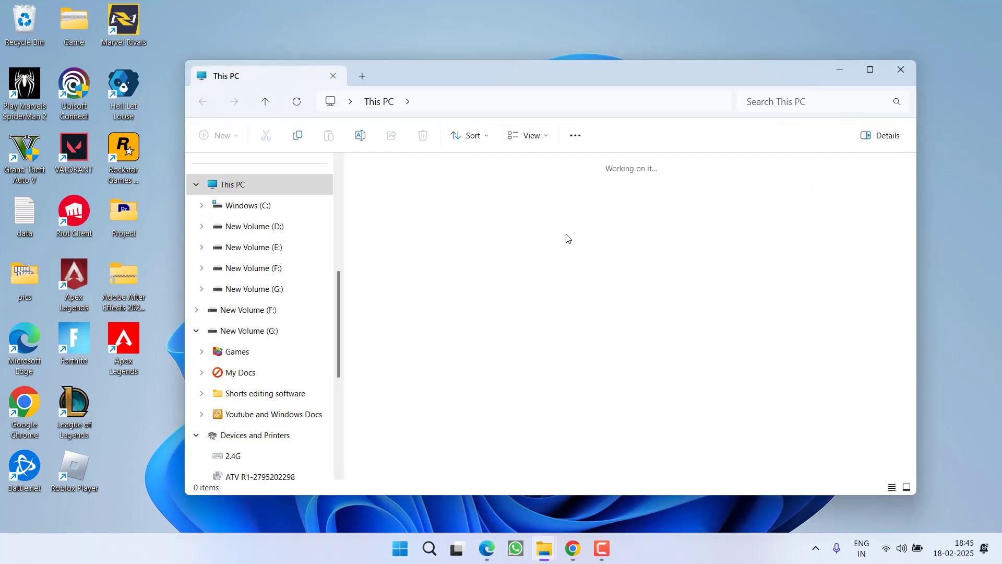
double_click(370, 191)
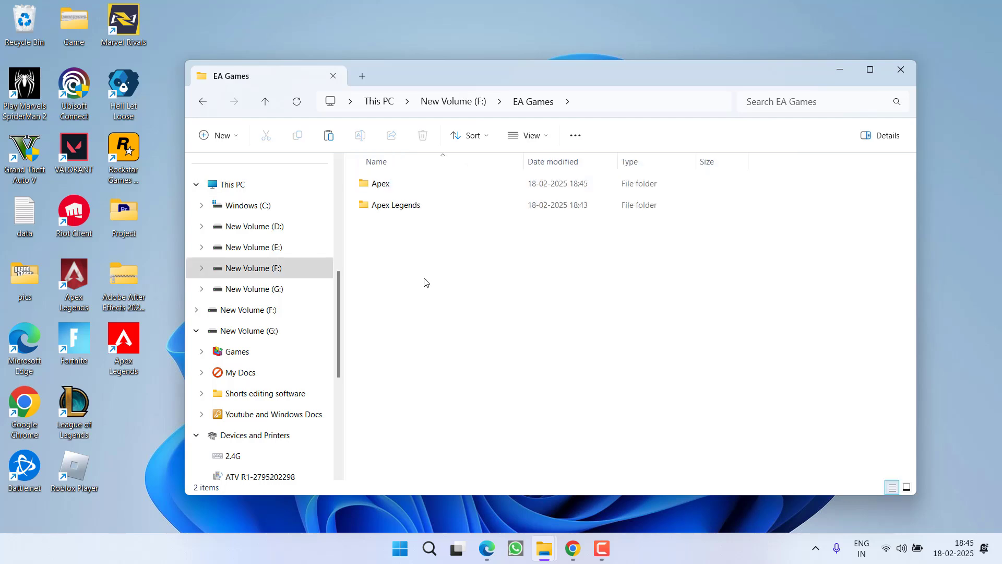
left_click(390, 188)
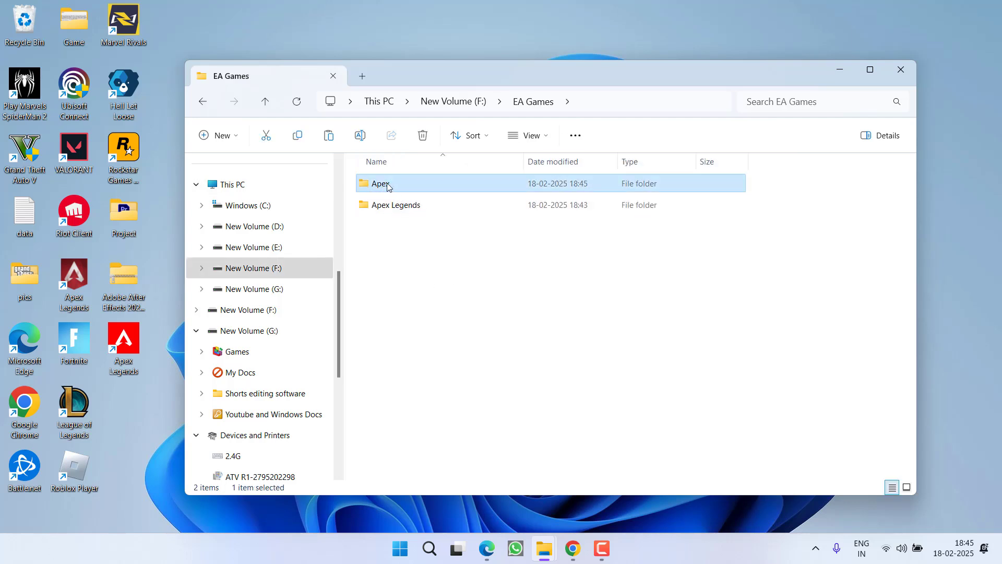
left_click(443, 239)
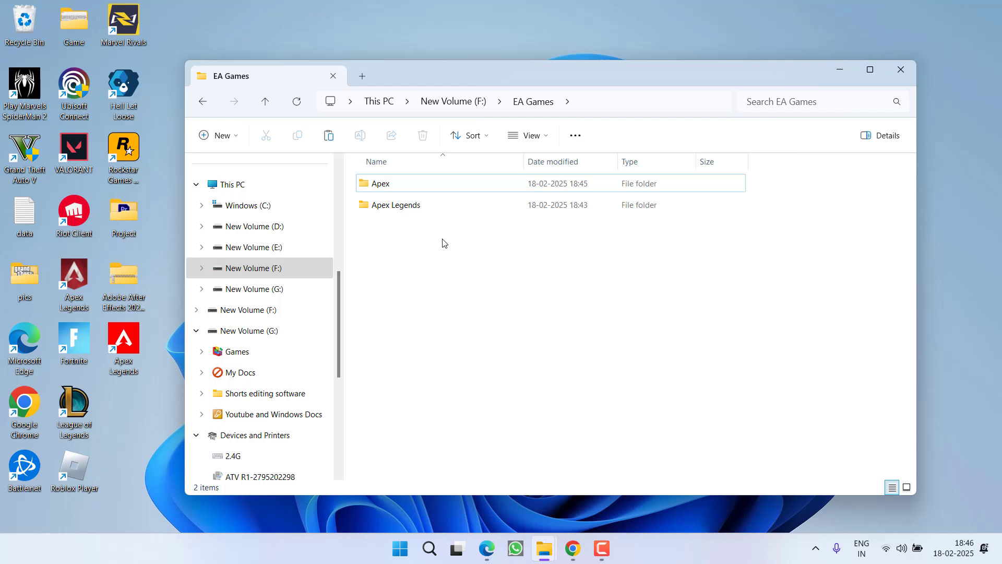
left_click(380, 185)
key("shift+Delete")
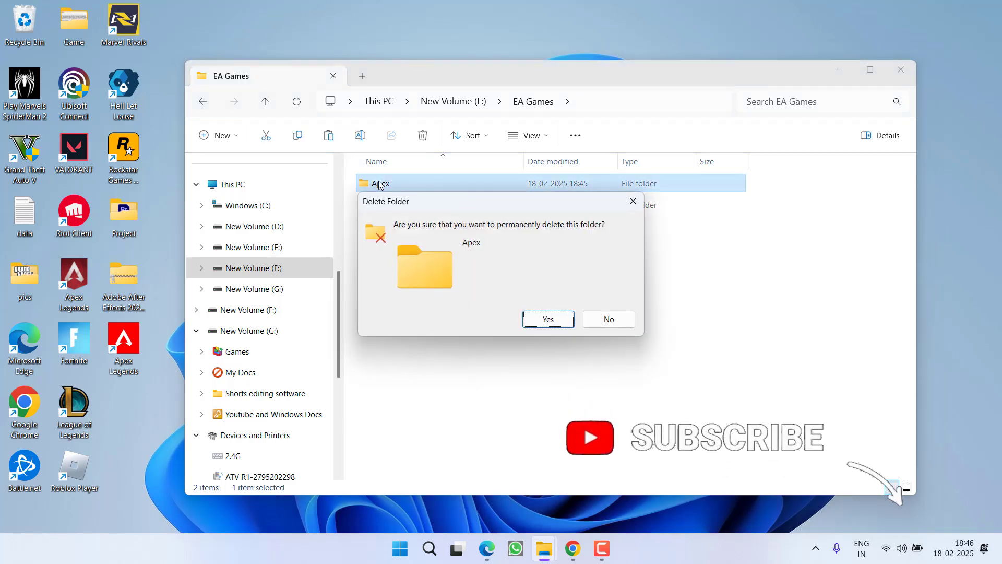
left_click(543, 319)
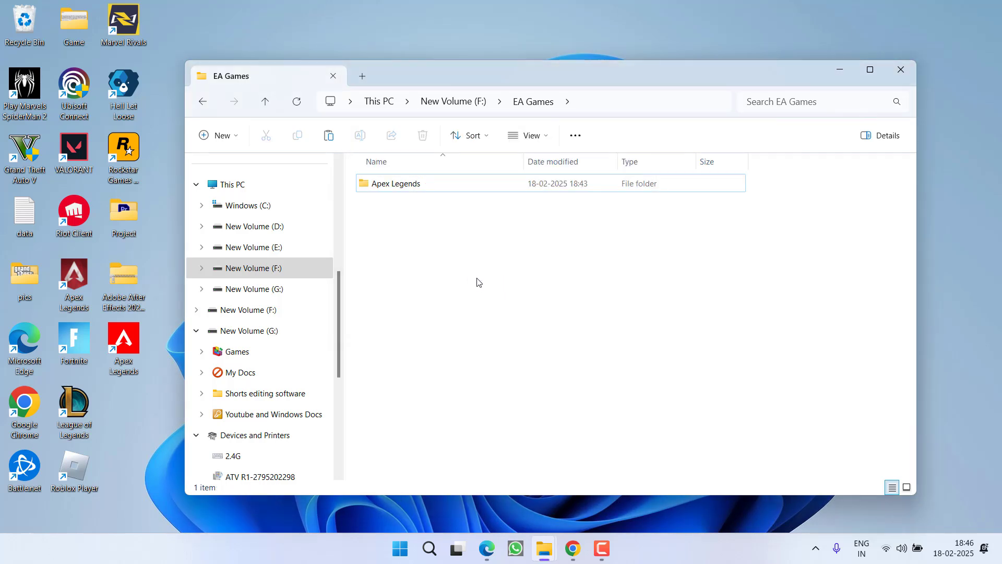
Rename the Apex Legends folder in EA Games as Apex and close File Explorer.
left_click(380, 188)
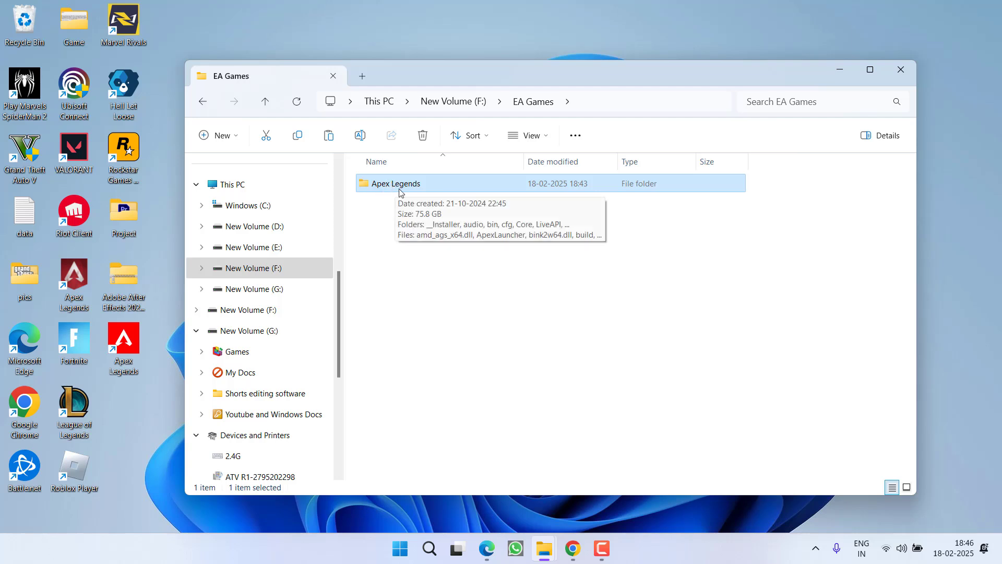
right_click(394, 190)
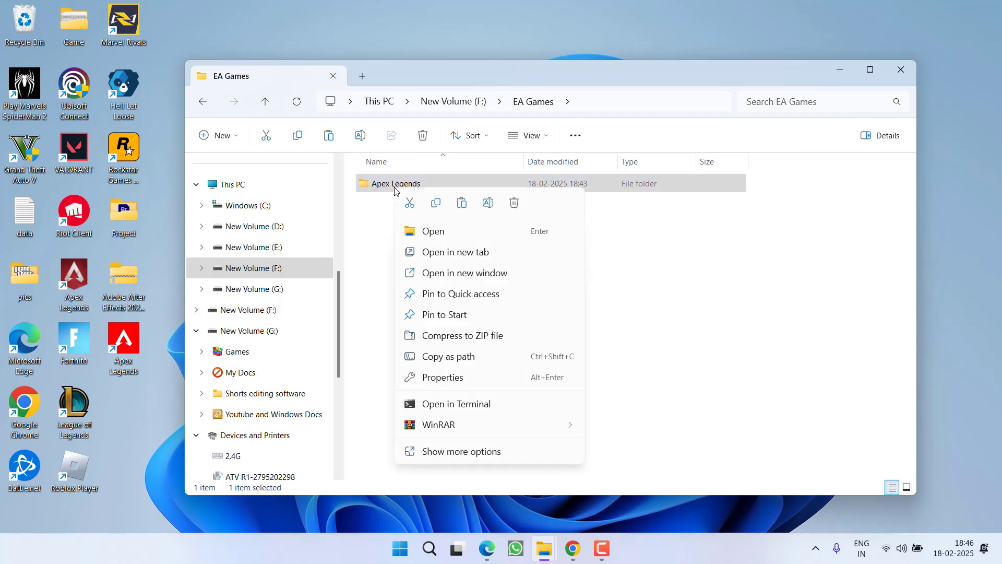
left_click(487, 204)
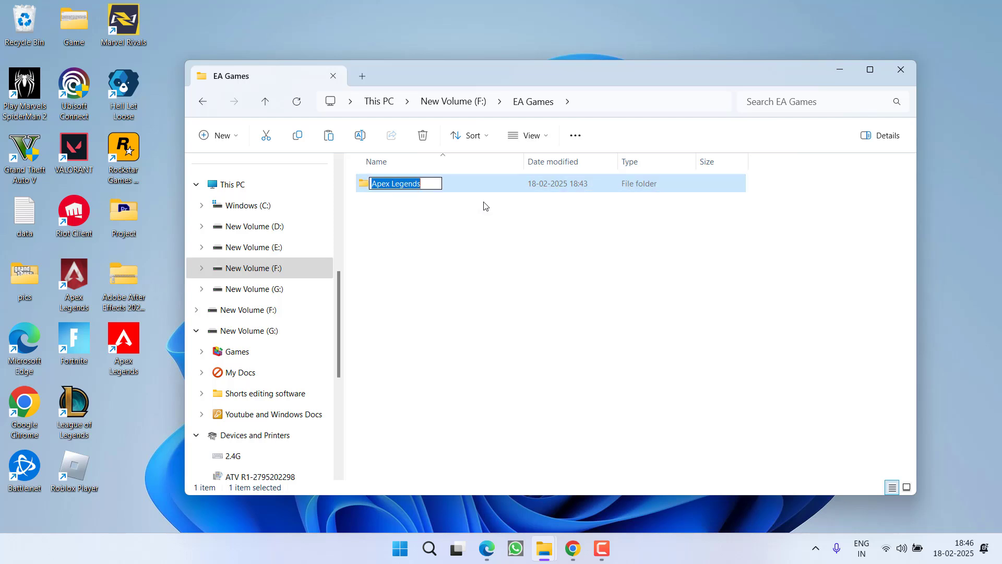
key("Right")
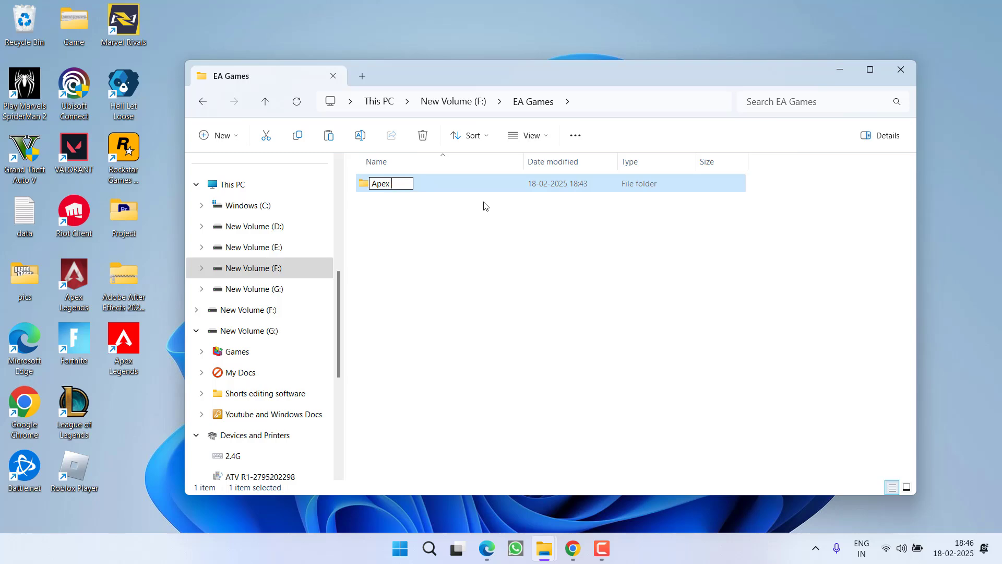
key("Return")
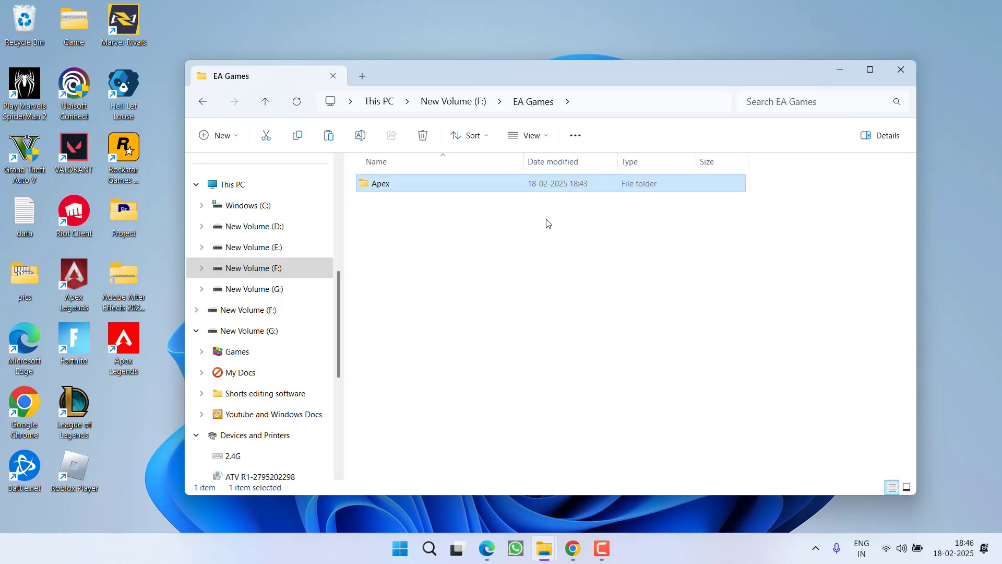
left_click(543, 299)
left_click(899, 73)
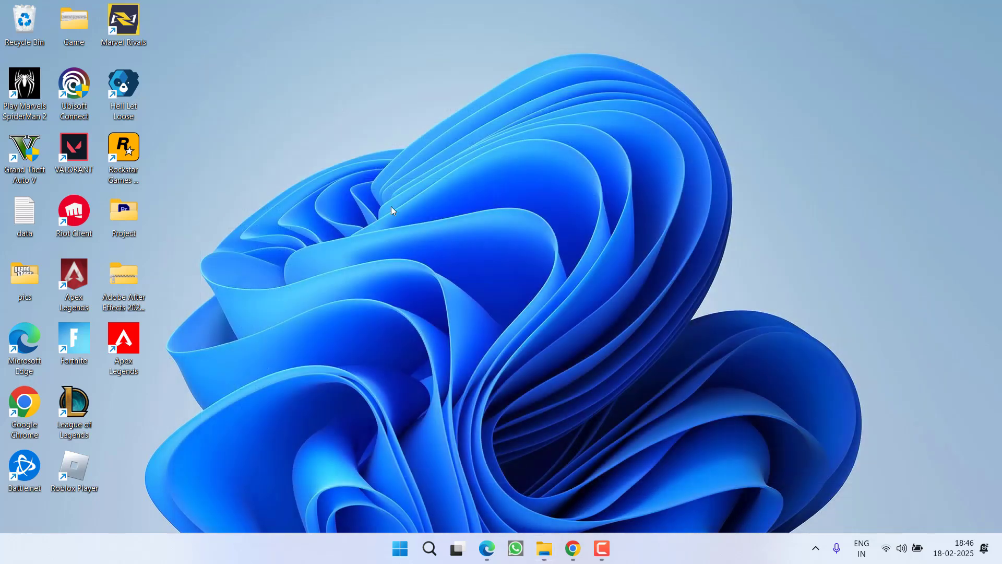
Relaunch the EA app by searching for "ea" and open the Apex Legends page from the library.
key("super")
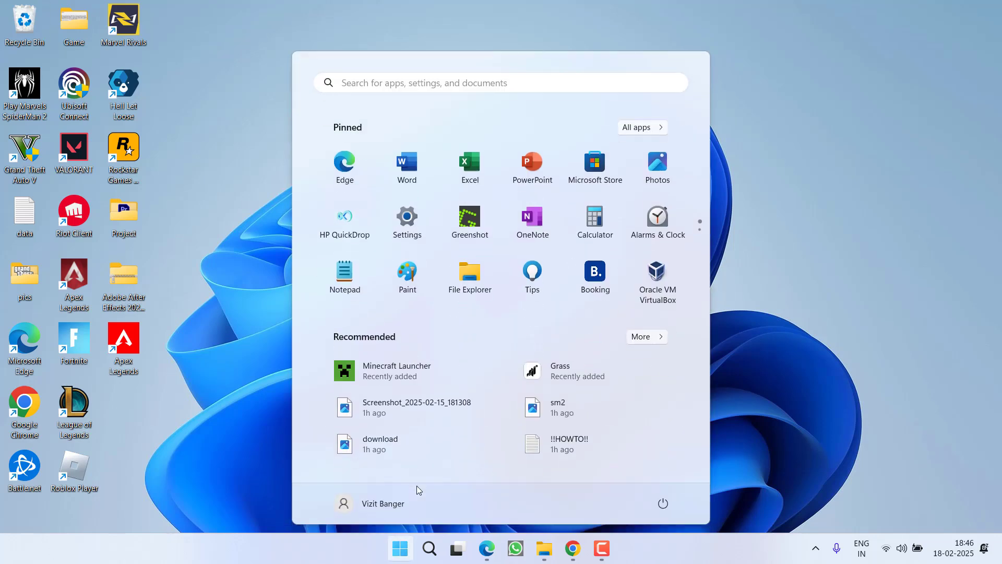
type("ea")
left_click(605, 180)
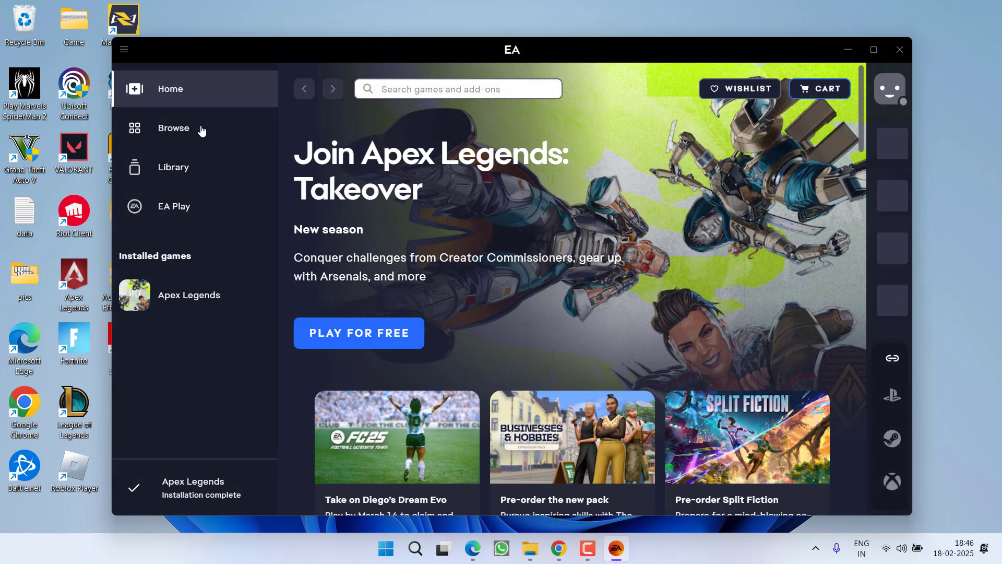
left_click(162, 172)
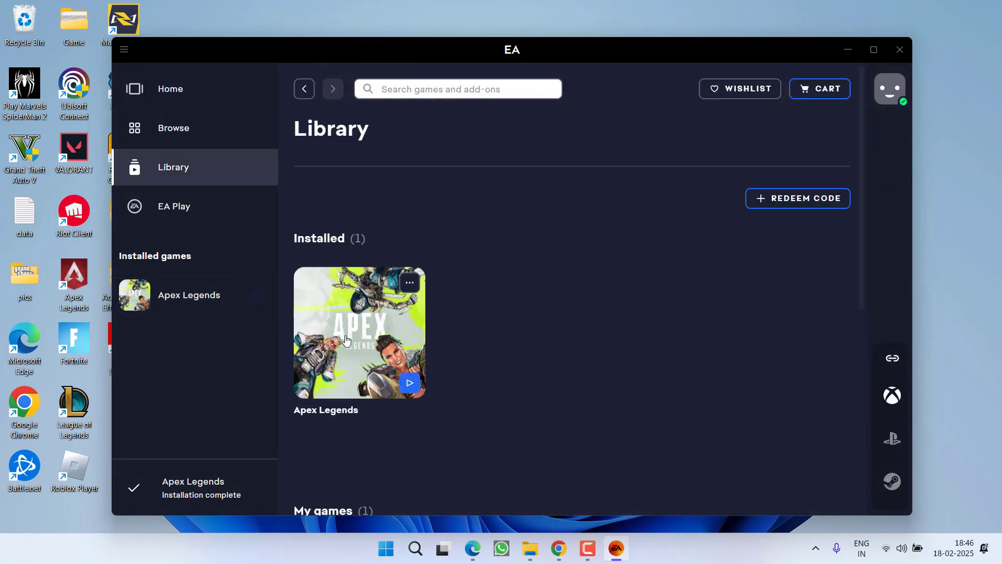
left_click(364, 360)
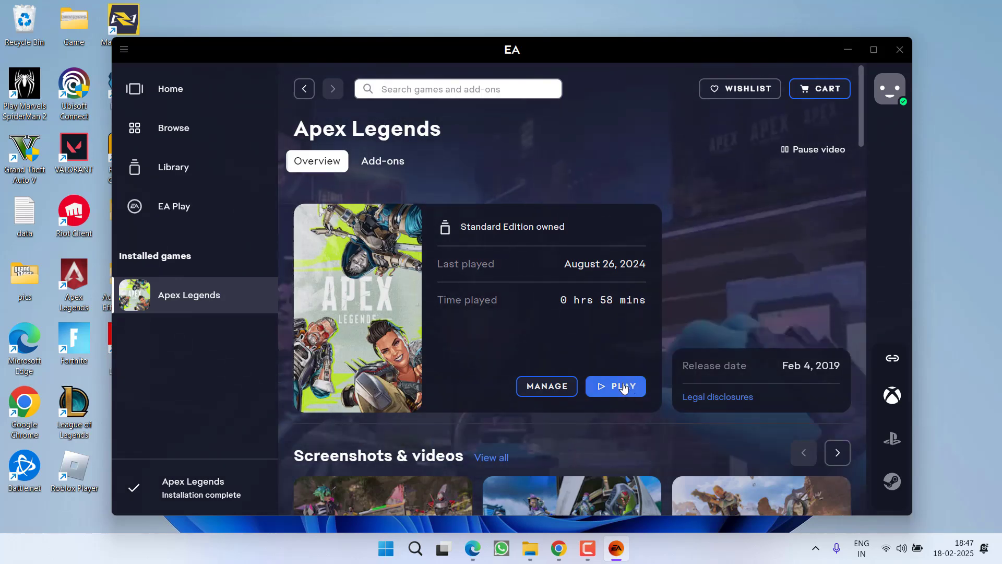
Start a repair of the Apex Legends installation and minimize the EA app.
left_click(551, 391)
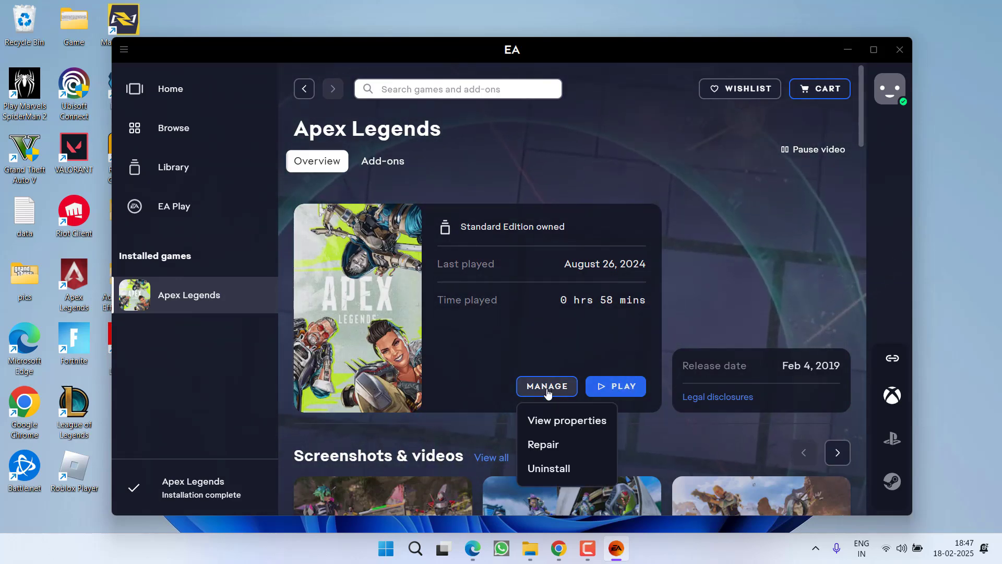
left_click(540, 445)
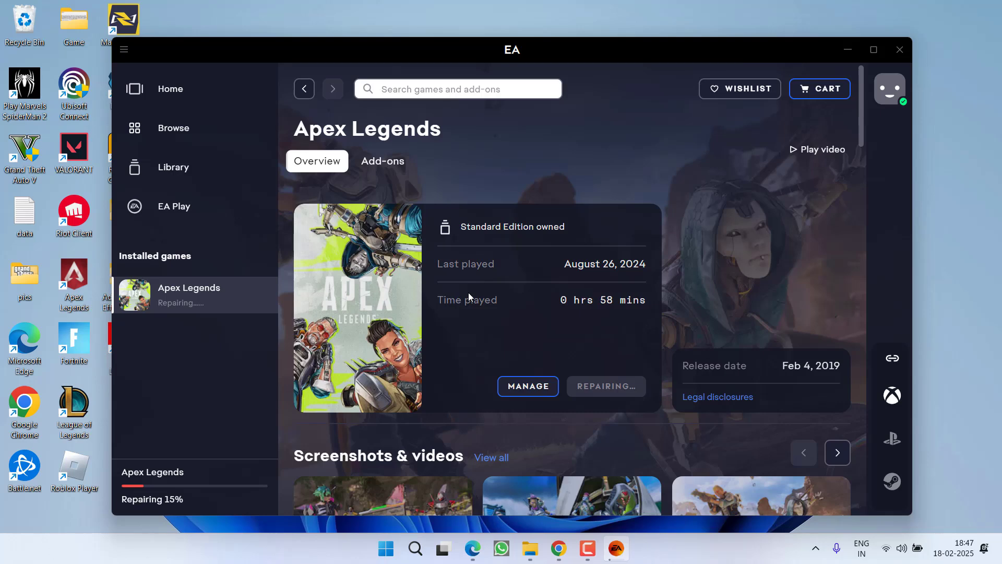
left_click(848, 50)
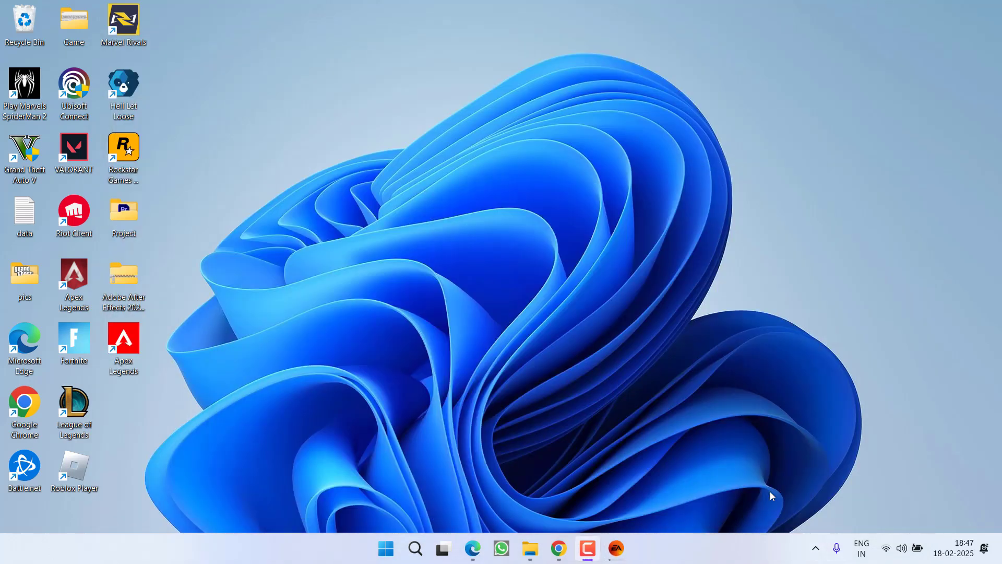
Switch to Steam from the hidden background apps and open the game library.
left_click(816, 549)
left_click(763, 508)
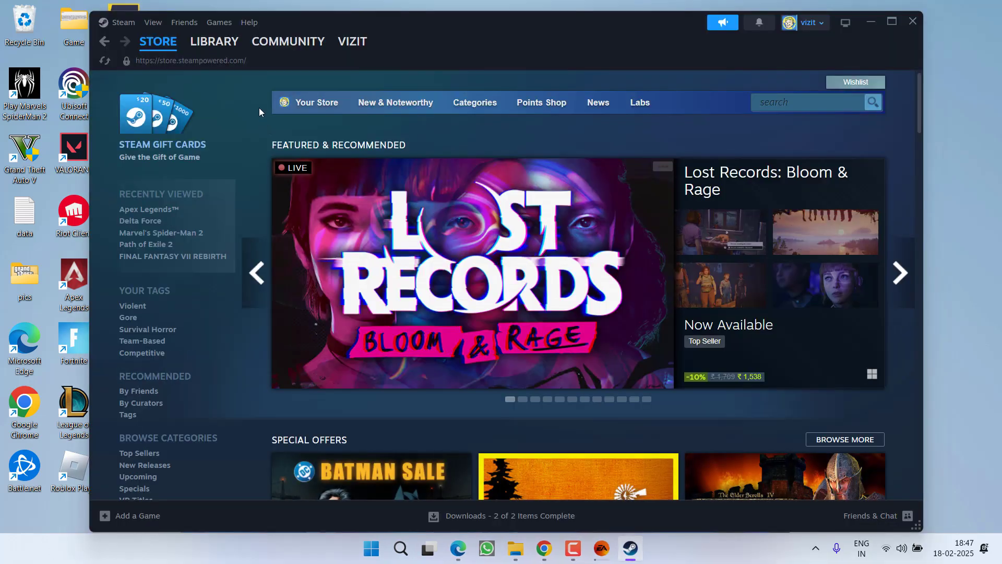
left_click(218, 22)
left_click(209, 38)
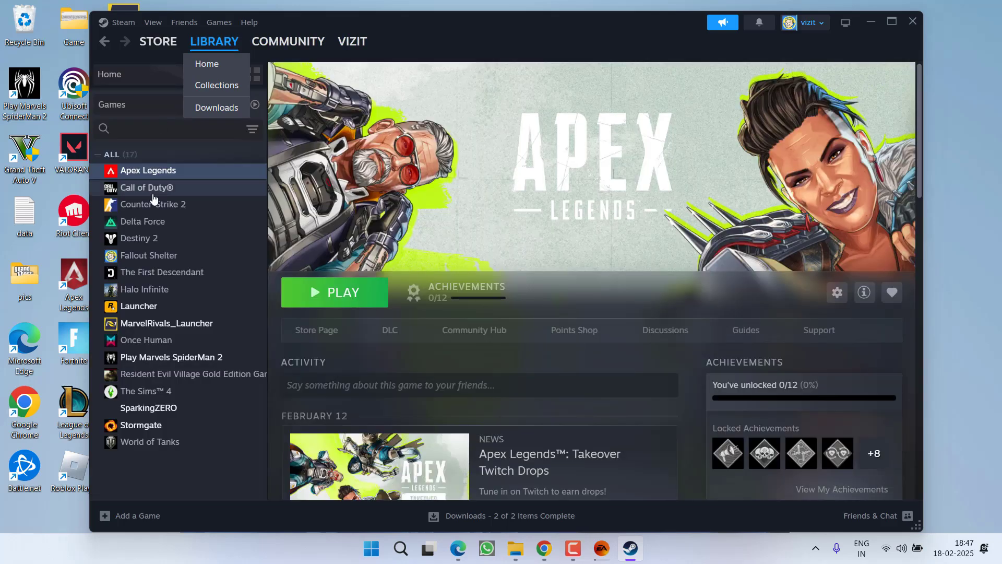